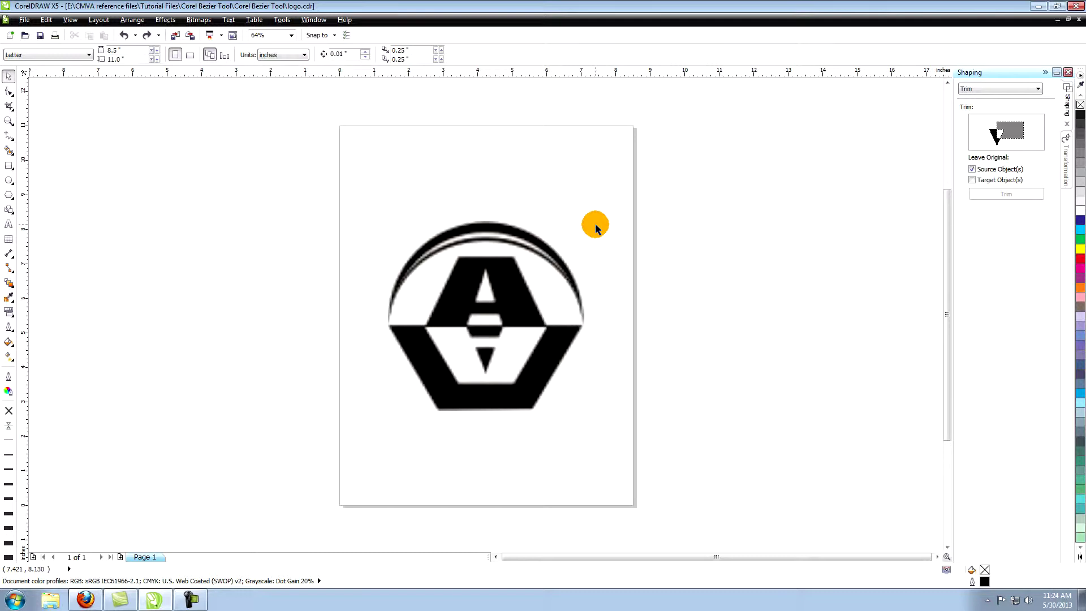
- Lighten the logo.JPG bitmap to Lightness 50 with Hue/Saturation/Lightness
{"action": "left_click", "coordinate": [496, 264]}
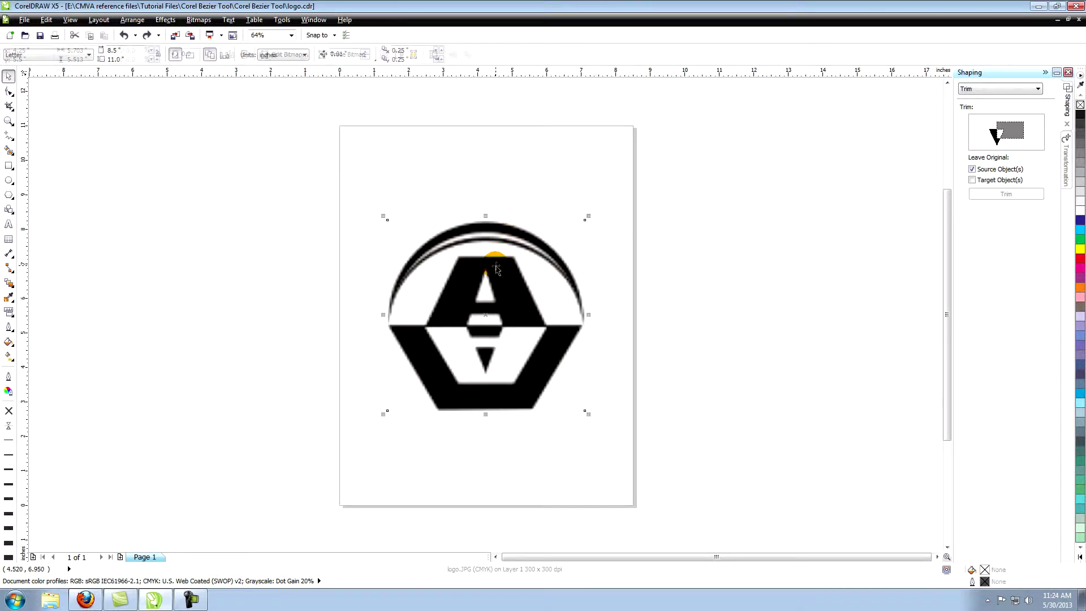
{"action": "left_click", "coordinate": [165, 20]}
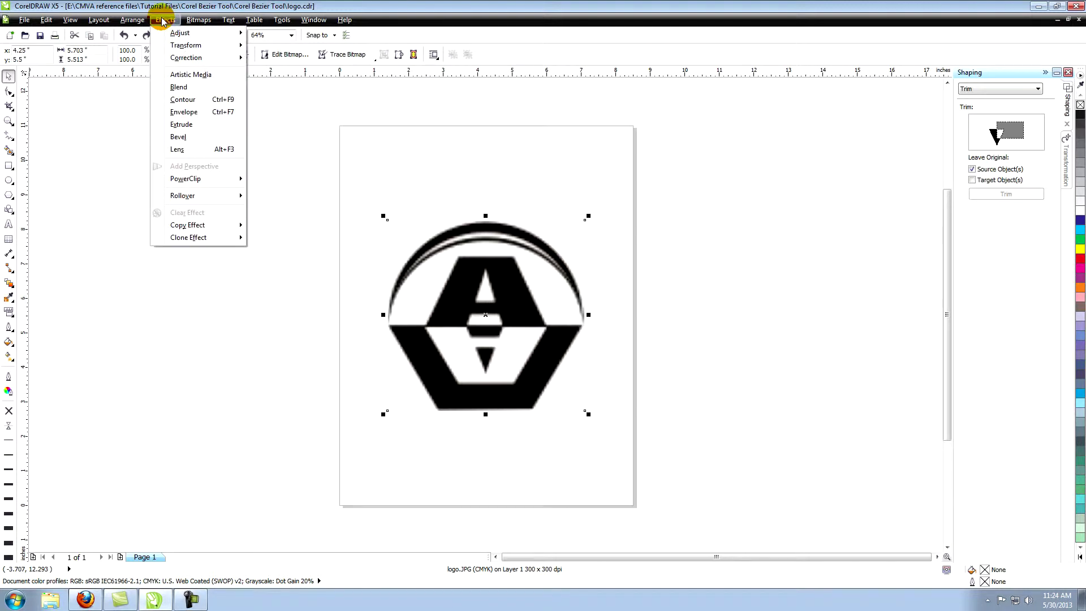
{"action": "mouse_move", "coordinate": [173, 33]}
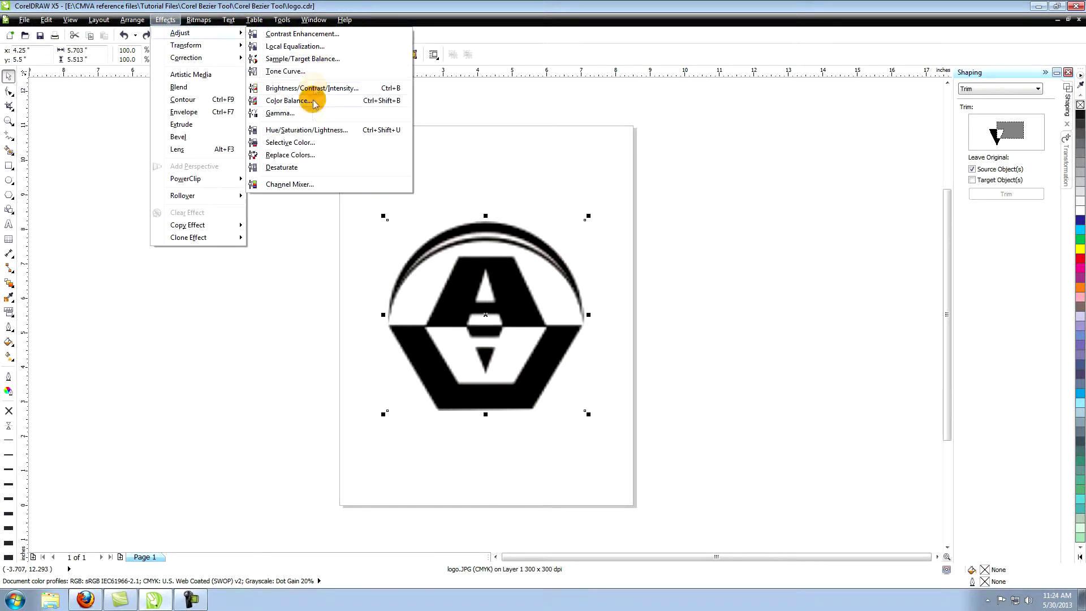
{"action": "left_click", "coordinate": [313, 131]}
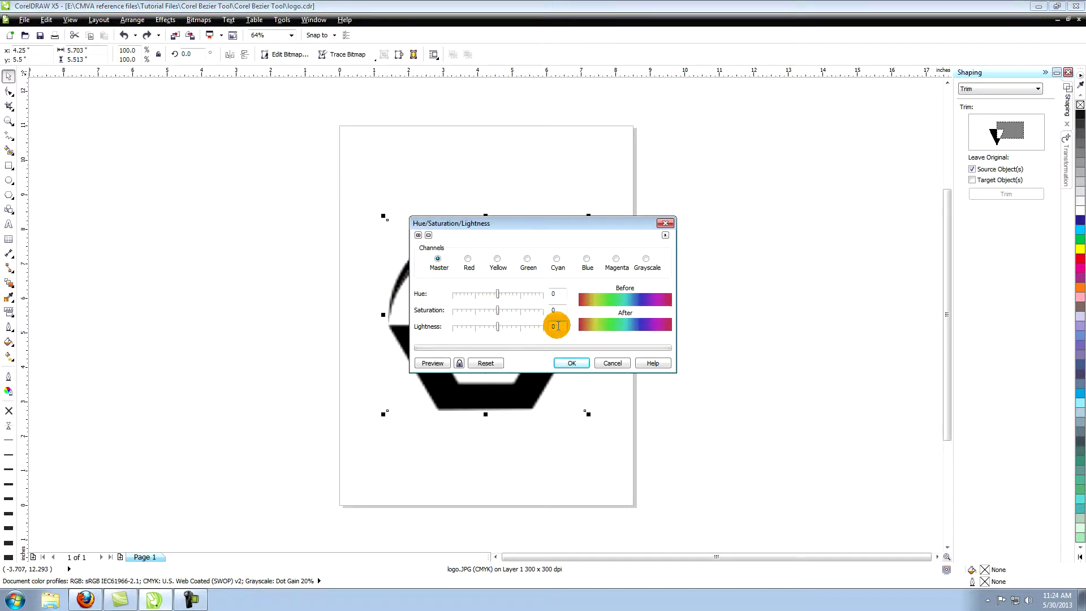
{"action": "left_click_drag", "start_coordinate": [497, 326], "coordinate": [520, 330]}
{"action": "left_click", "coordinate": [572, 362]}
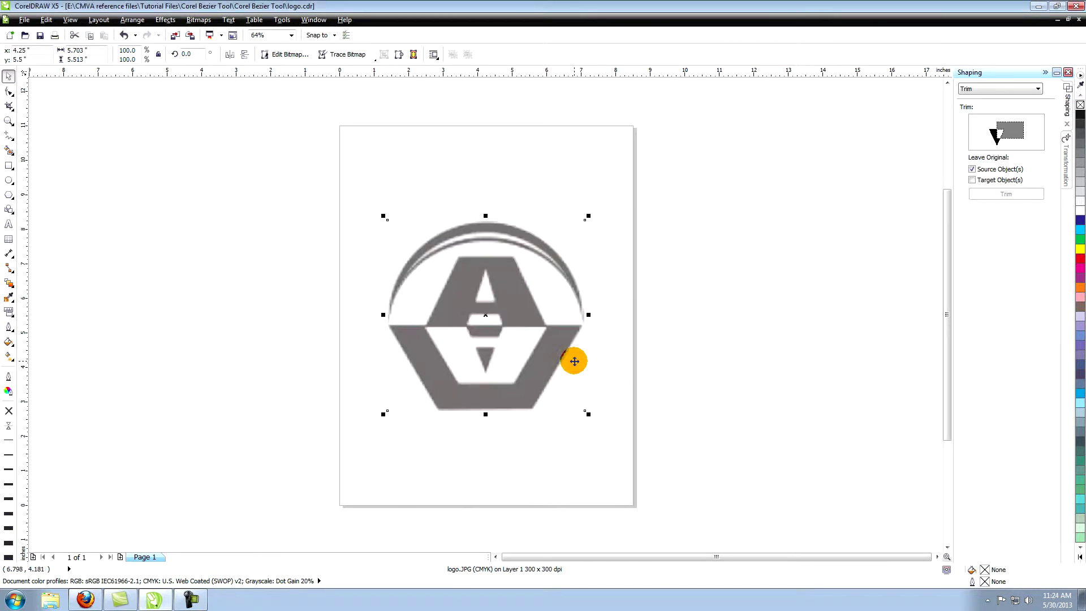
- With nothing selected, make 1.5 pt the default outline width for new graphics
{"action": "left_click", "coordinate": [609, 232]}
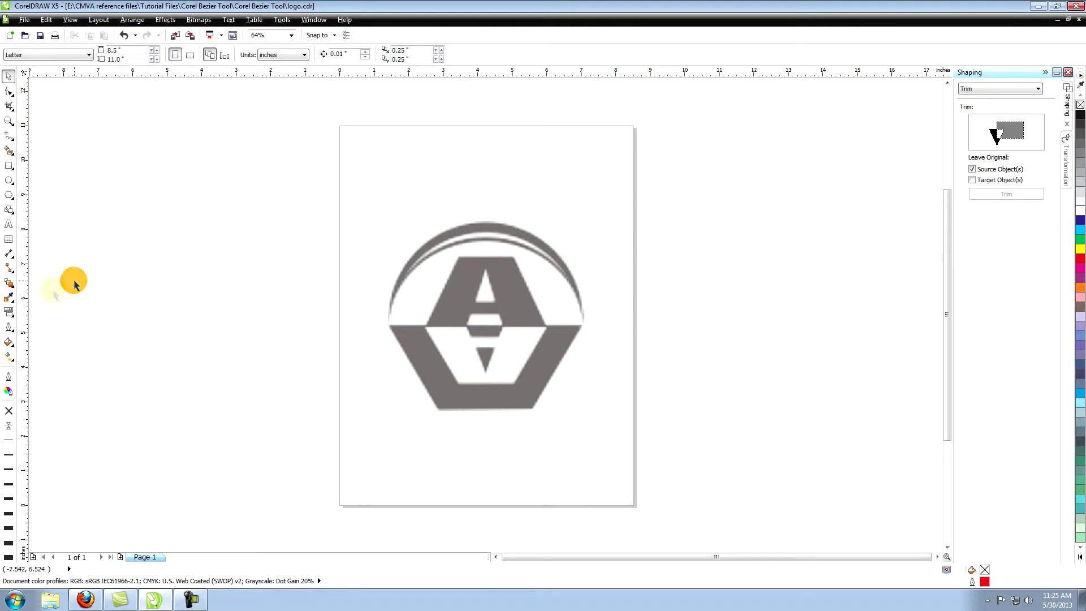
{"action": "left_click", "coordinate": [10, 328]}
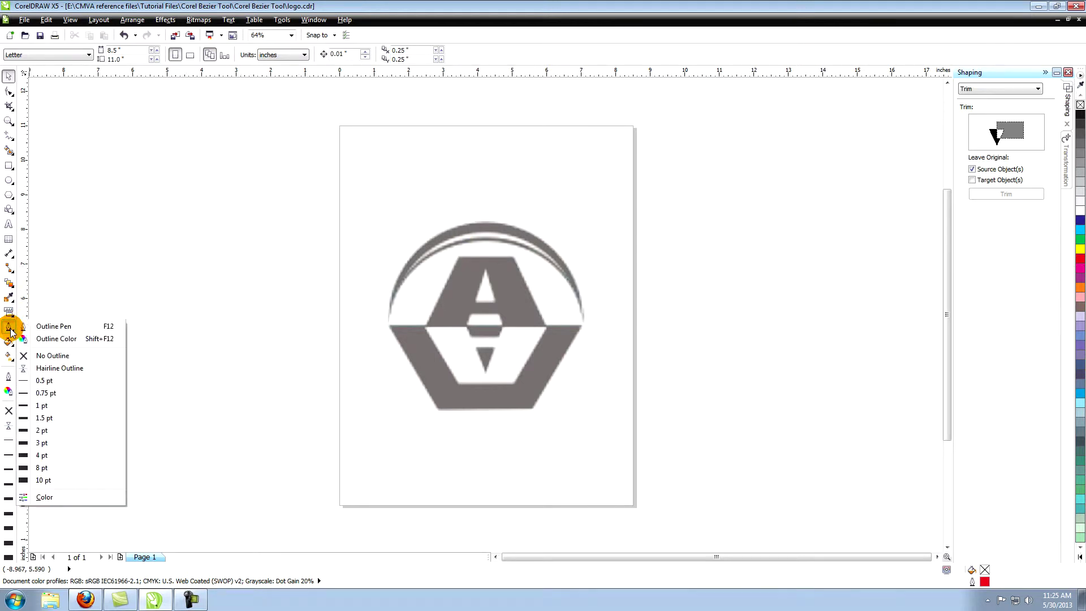
{"action": "left_click", "coordinate": [41, 418]}
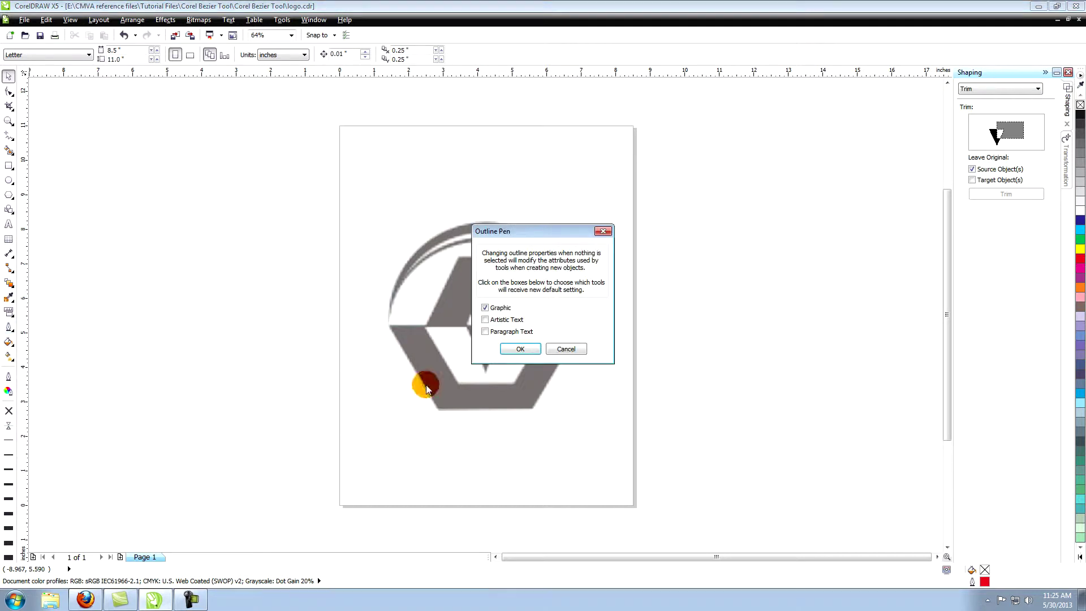
{"action": "left_click", "coordinate": [521, 349]}
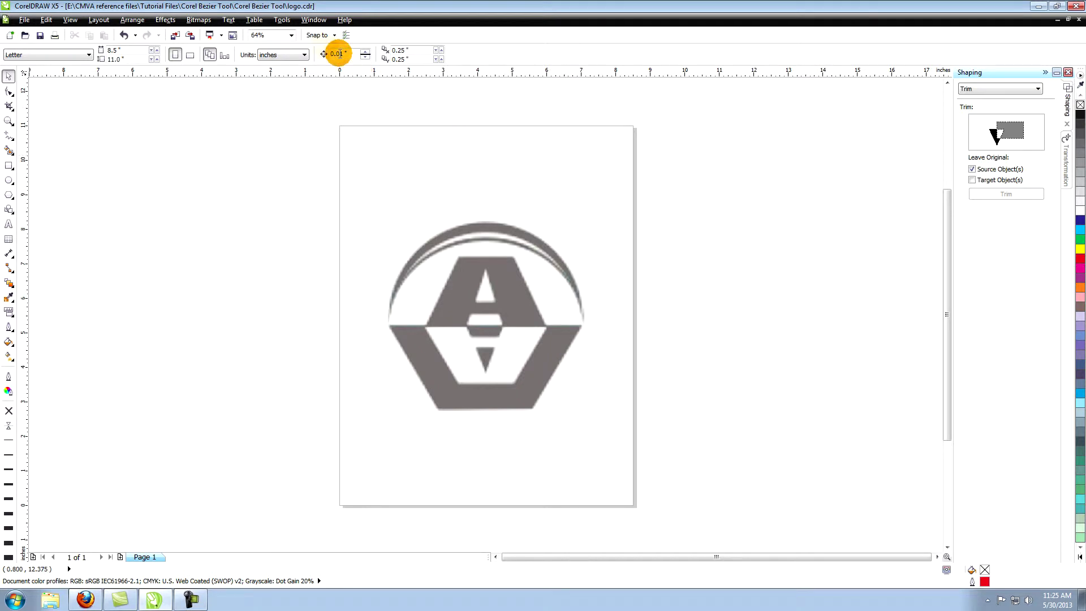
- Keep the CMYK palette as the active colour palette
{"action": "left_click", "coordinate": [318, 24]}
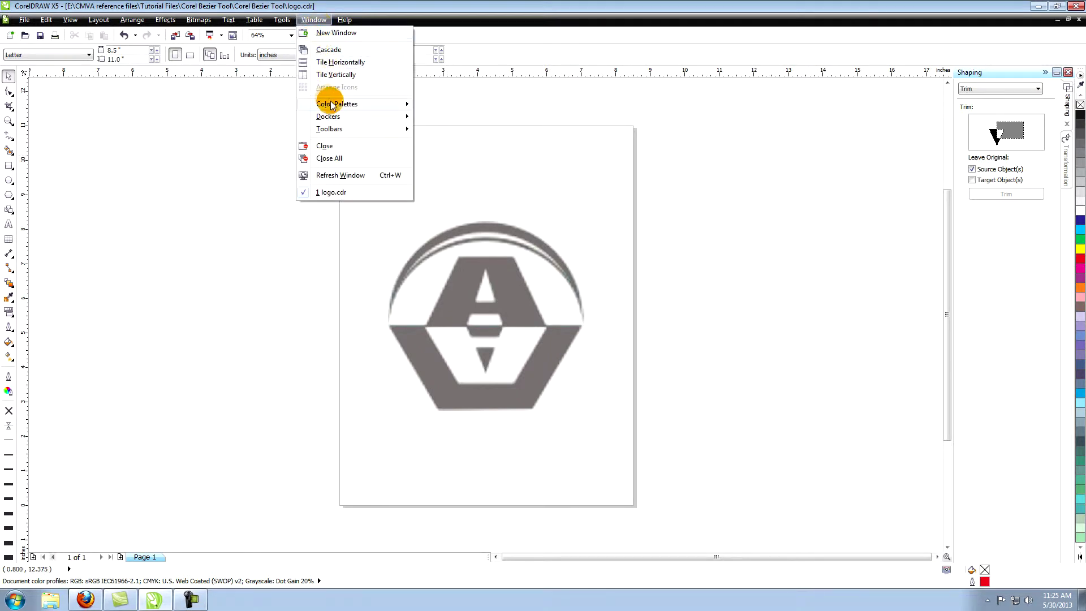
{"action": "mouse_move", "coordinate": [331, 105]}
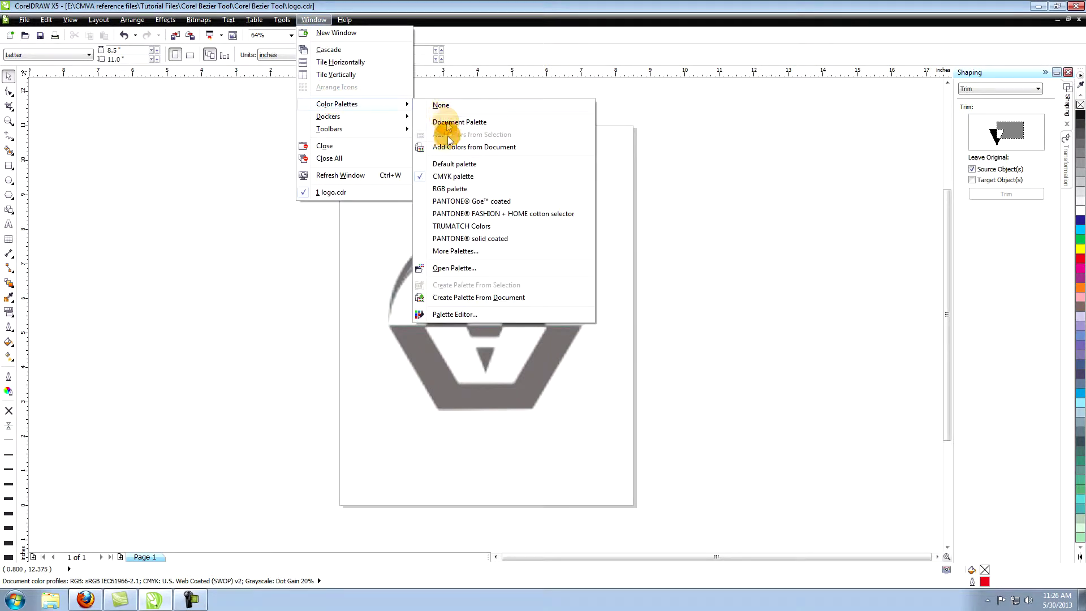
{"action": "left_click", "coordinate": [667, 166]}
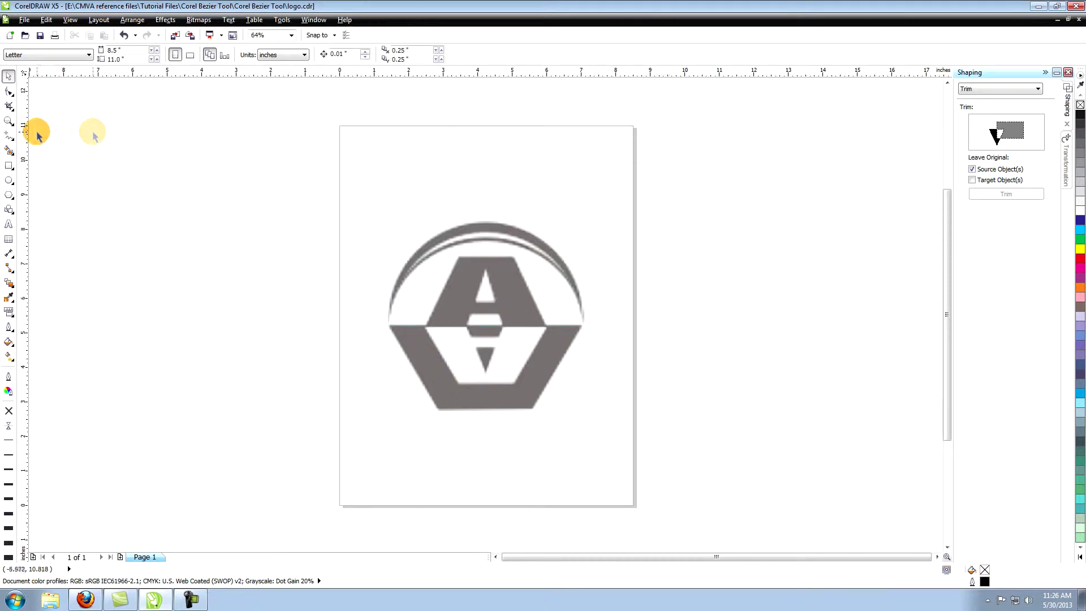
- Choose the Bézier tool and set new shapes to default to no fill and a cyan outline
{"action": "left_click", "coordinate": [9, 136]}
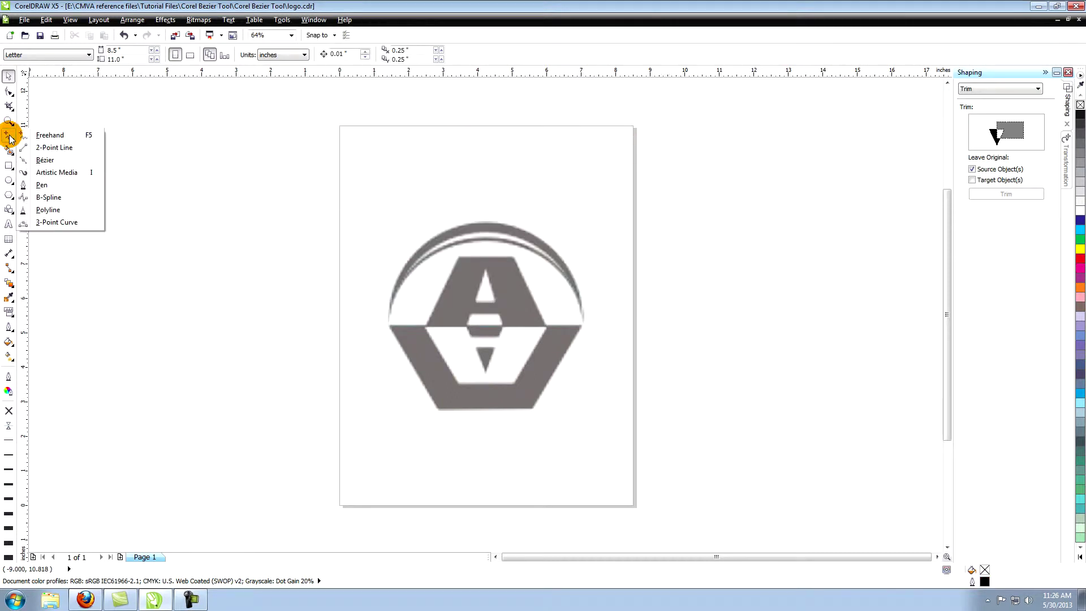
{"action": "left_click", "coordinate": [44, 160]}
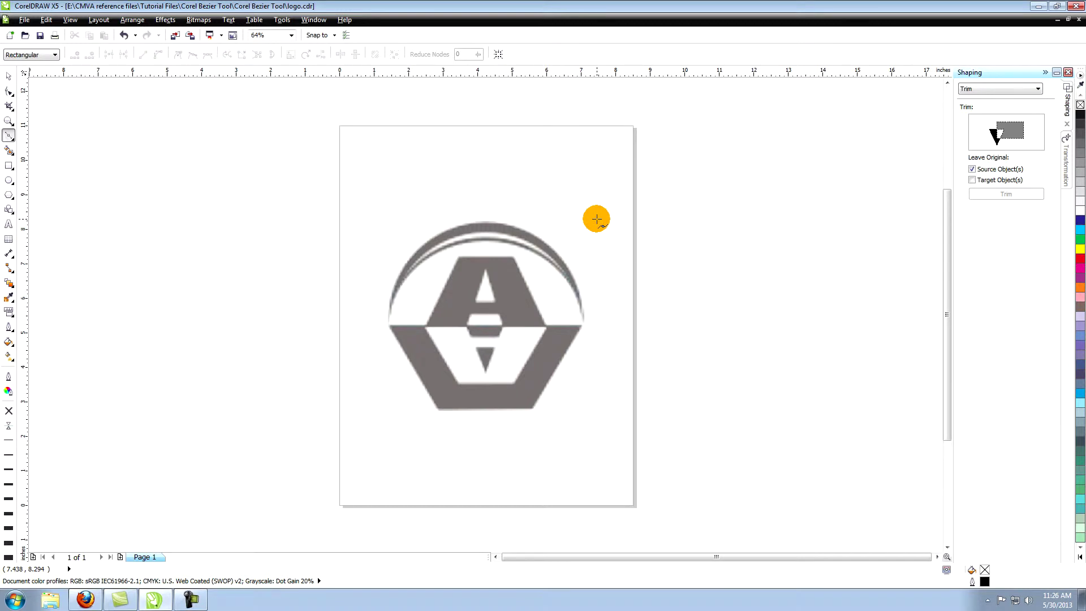
{"action": "left_click", "coordinate": [1079, 108]}
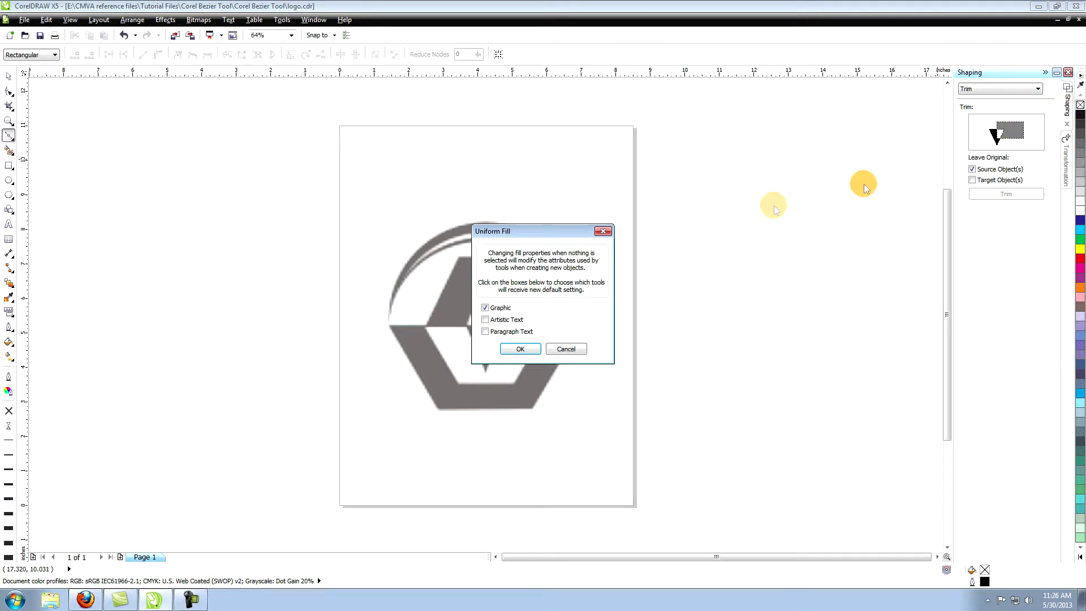
{"action": "left_click", "coordinate": [516, 350]}
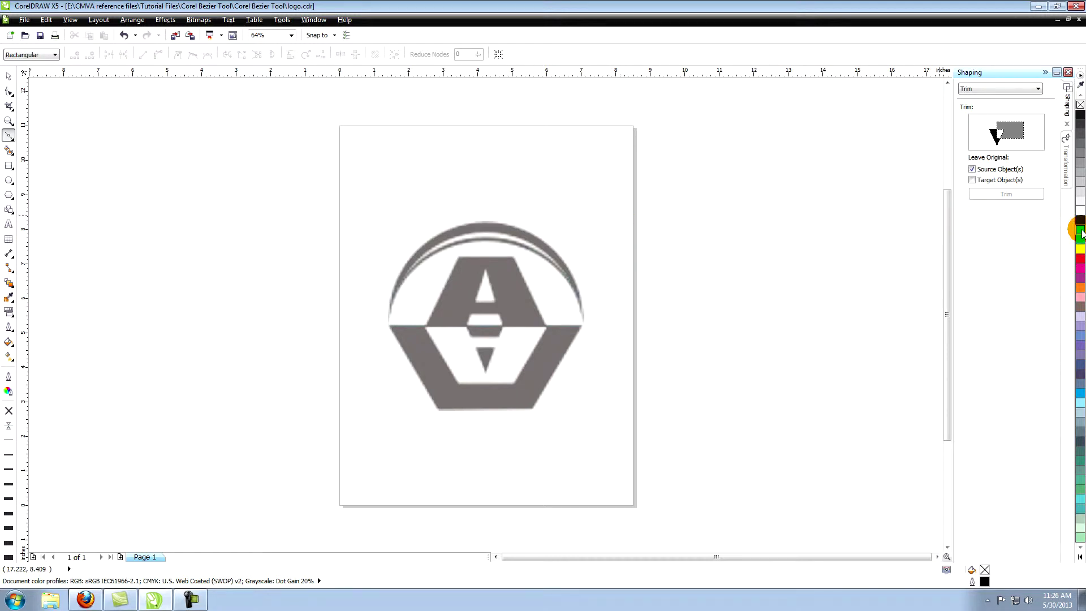
{"action": "right_click", "coordinate": [1081, 233]}
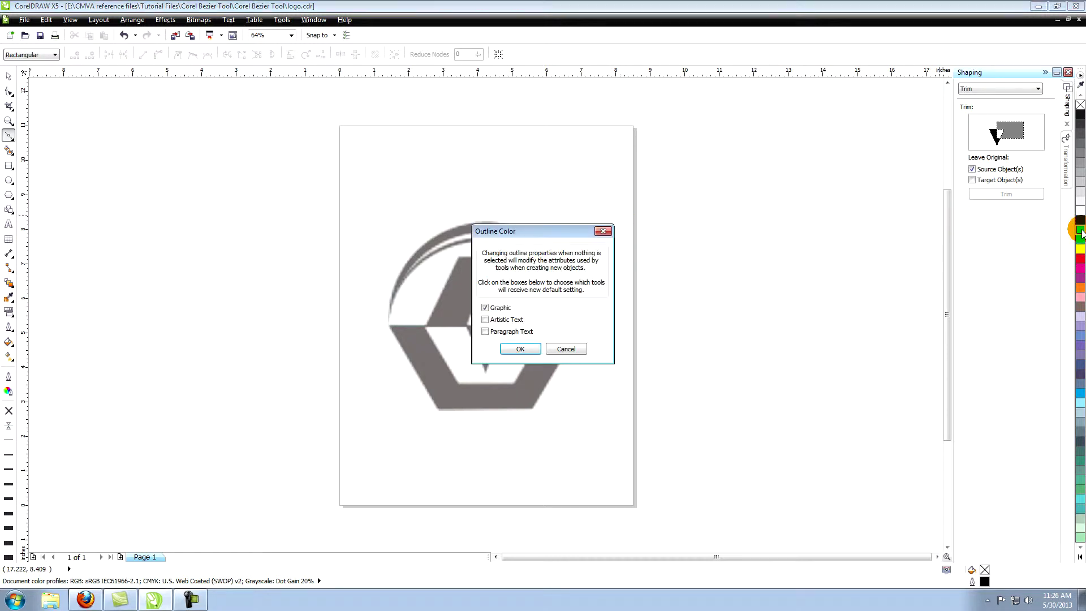
{"action": "left_click", "coordinate": [521, 348]}
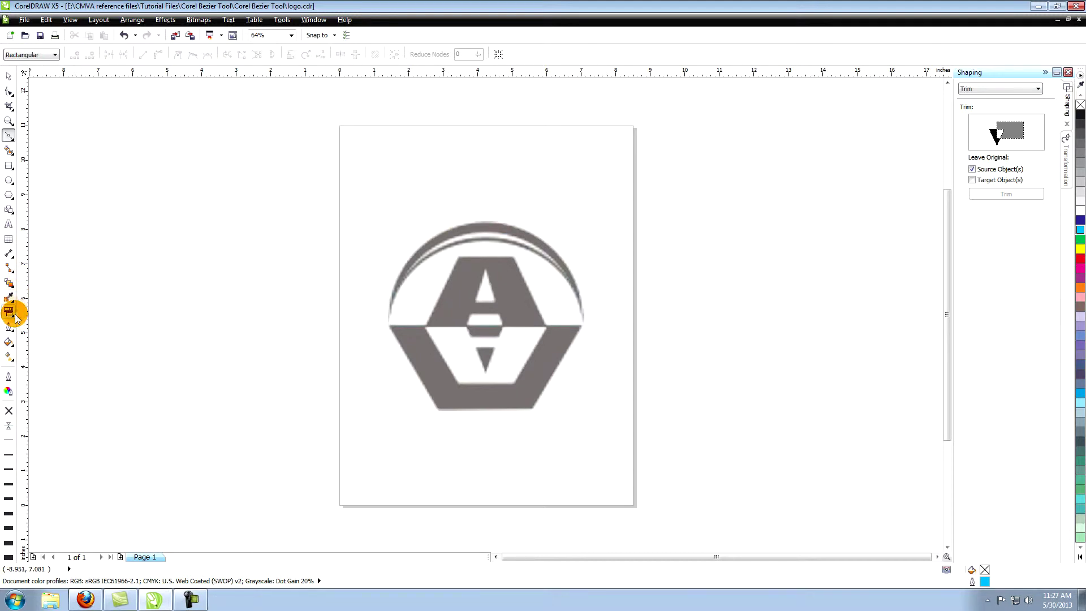
- Add a text letter 'A' above the logo and set its font to Zurich XBlk BT
{"action": "left_click", "coordinate": [9, 224]}
{"action": "left_click", "coordinate": [433, 165]}
{"action": "type", "text": "A"}
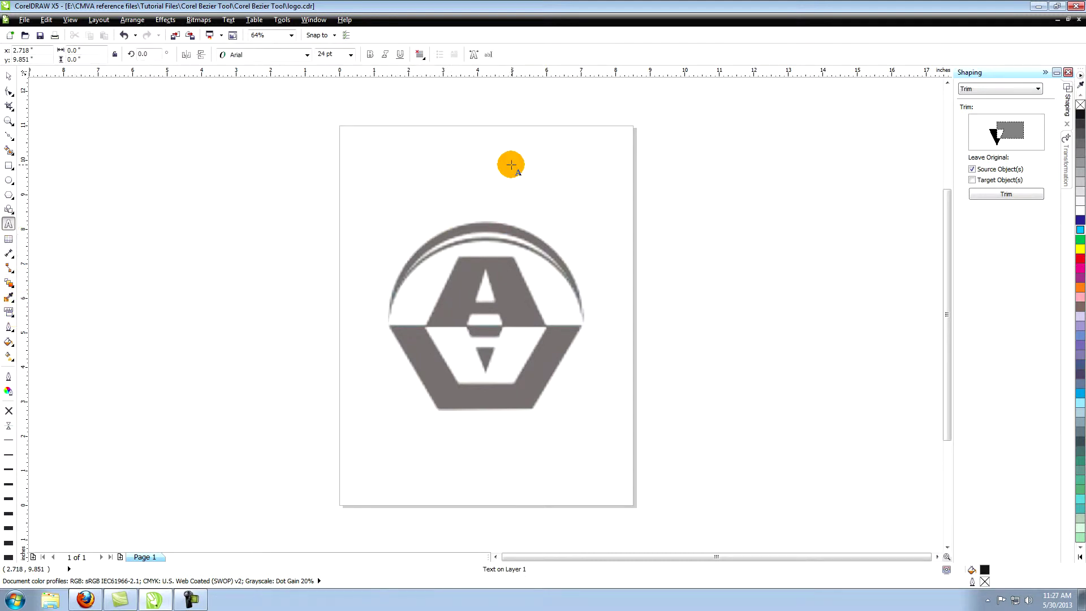
{"action": "key", "text": "Escape"}
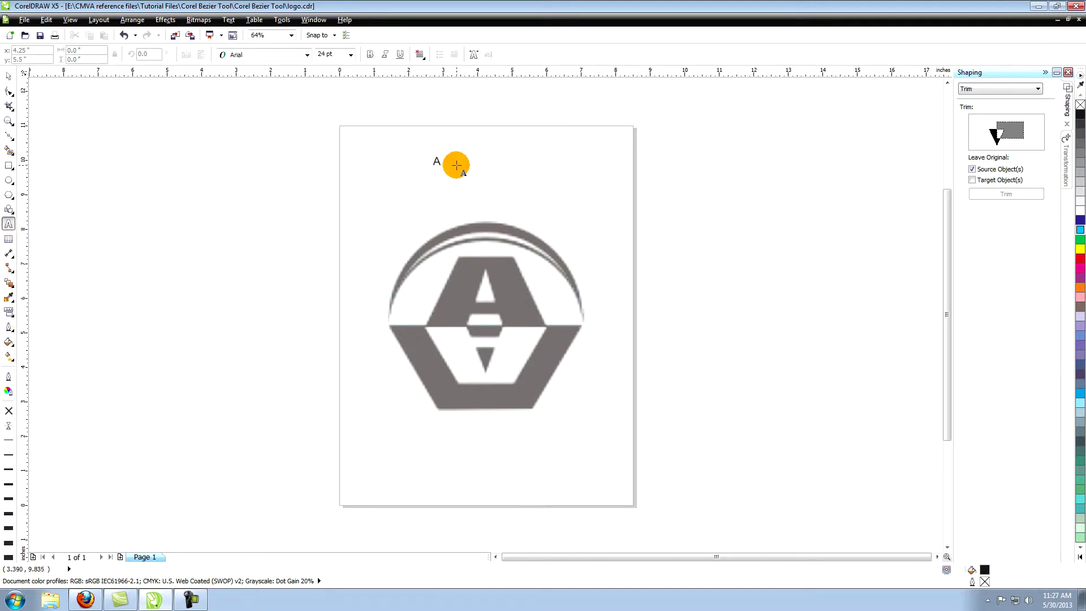
{"action": "left_click", "coordinate": [9, 77]}
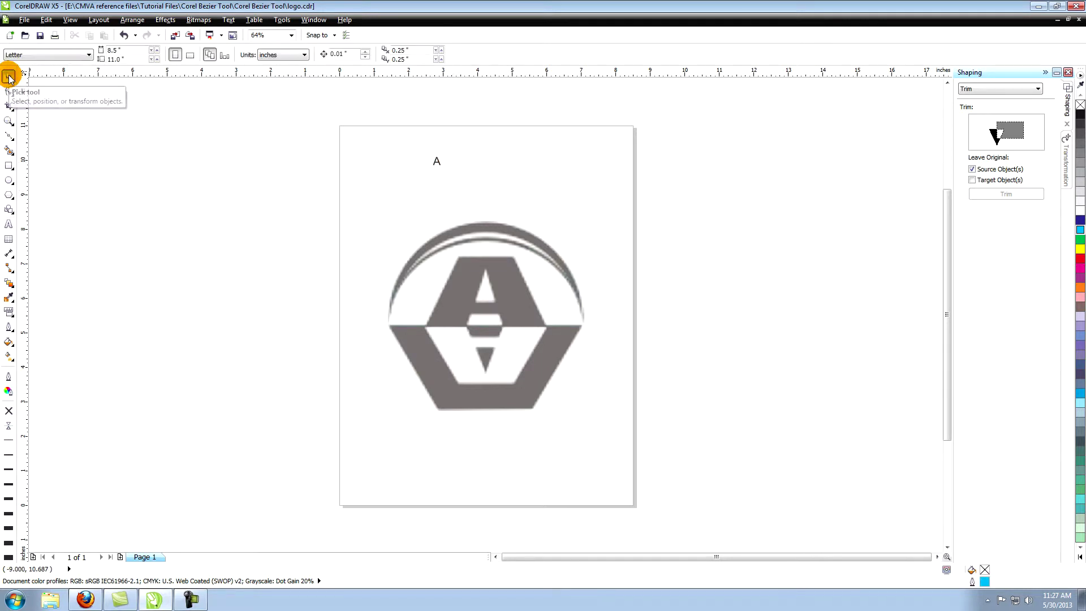
{"action": "left_click", "coordinate": [436, 162]}
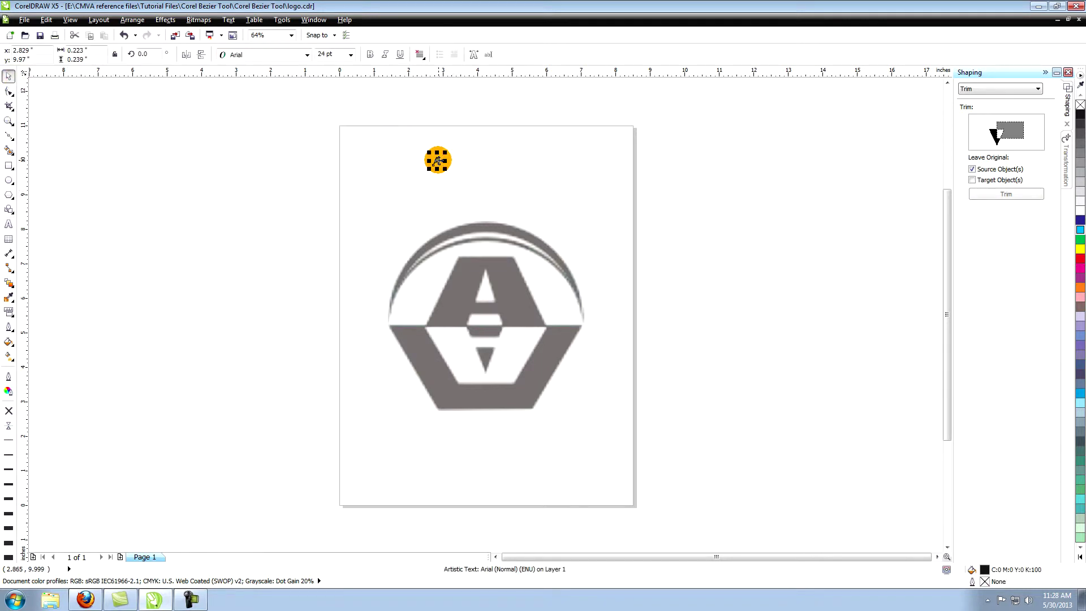
{"action": "left_click", "coordinate": [308, 54]}
{"action": "mouse_move", "coordinate": [408, 141]}
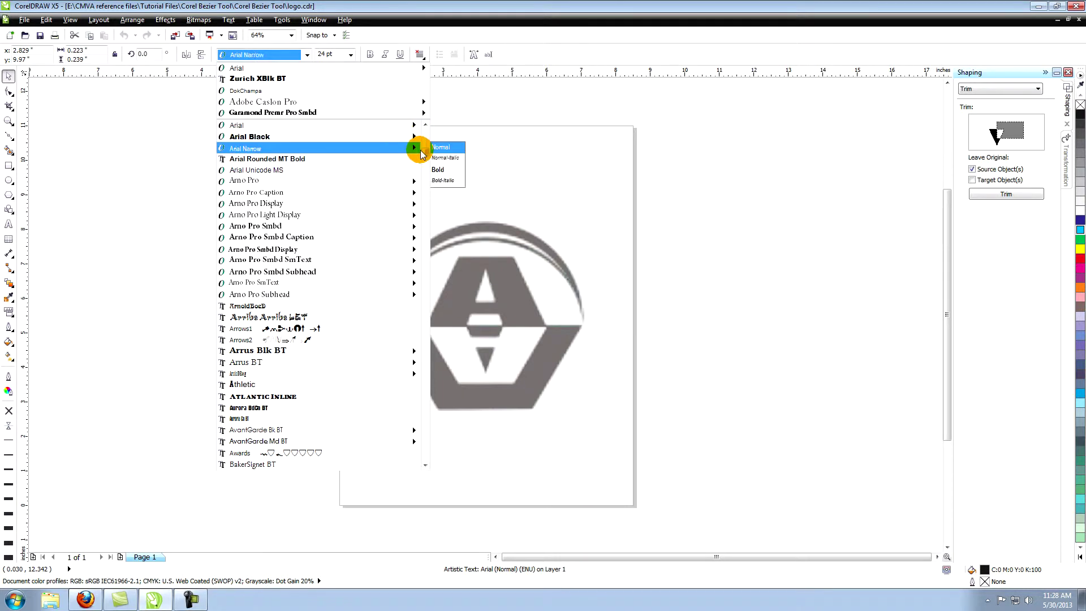
{"action": "left_click_drag", "start_coordinate": [425, 152], "coordinate": [425, 456]}
{"action": "left_click", "coordinate": [299, 464]}
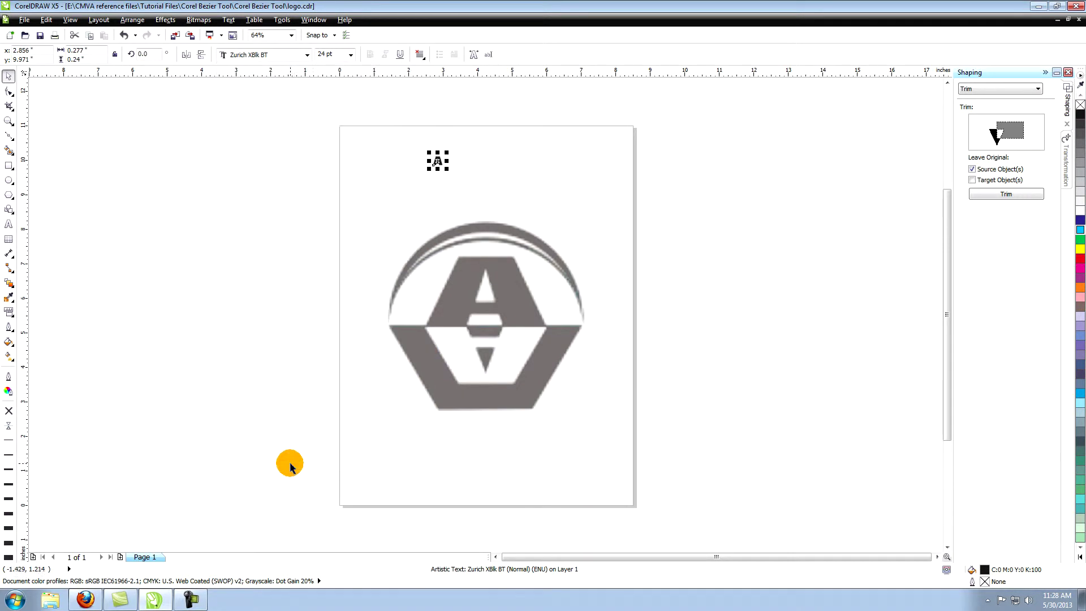
- Move the A onto the logo's upper A and widen it to match
{"action": "left_click_drag", "start_coordinate": [436, 158], "coordinate": [541, 353]}
{"action": "key", "text": "Left"}
{"action": "key", "text": "Left"}
{"action": "key", "text": "Left"}
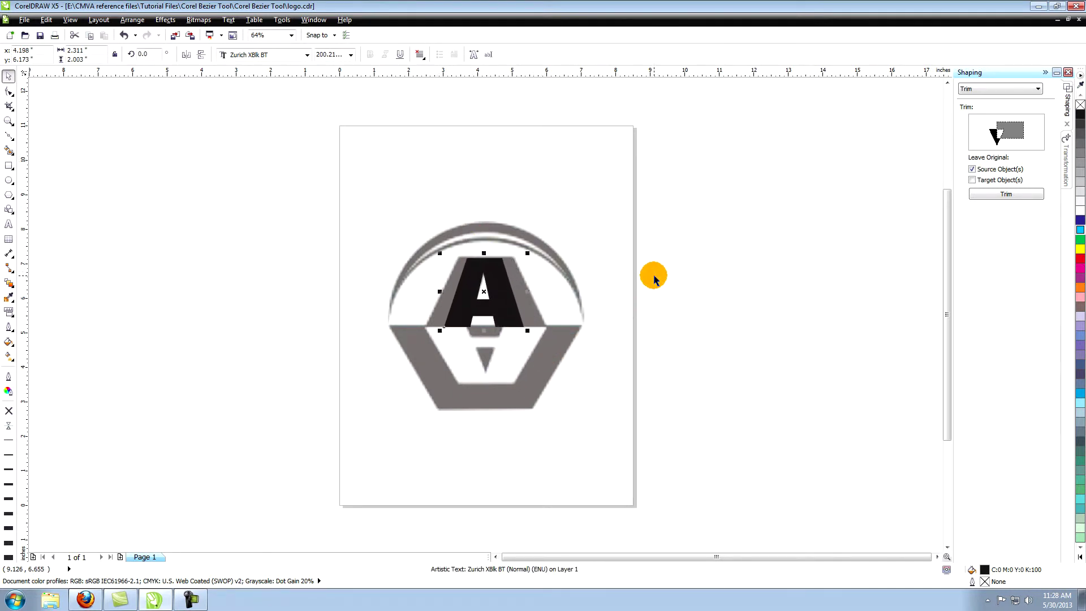
{"action": "left_click_drag", "start_coordinate": [487, 253], "coordinate": [488, 251]}
{"action": "key", "text": "ctrl+z"}
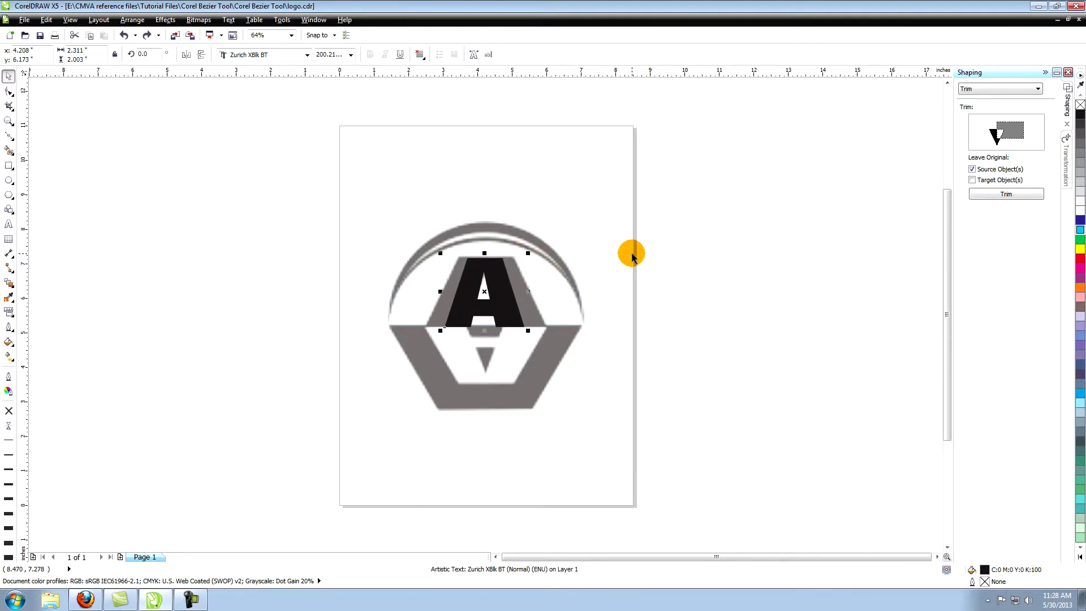
{"action": "left_click_drag", "start_coordinate": [528, 291], "coordinate": [546, 289]}
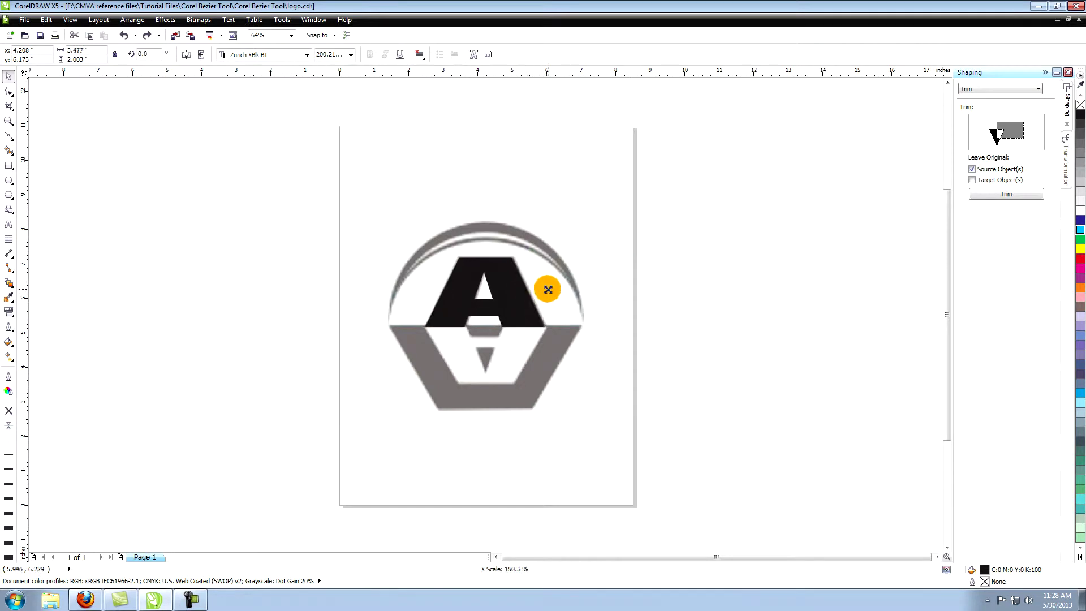
{"action": "left_click_drag", "start_coordinate": [484, 331], "coordinate": [487, 242]}
- Copy the black A and mirror the copy vertically below it to fill the lower V
{"action": "key", "text": "ctrl+z"}
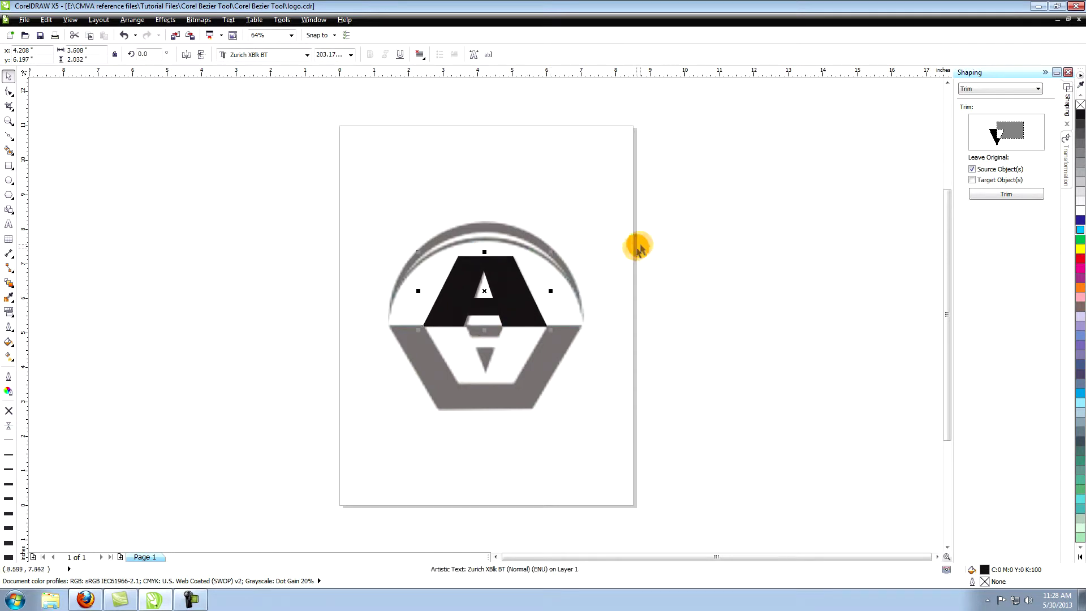
{"action": "left_click", "coordinate": [610, 243]}
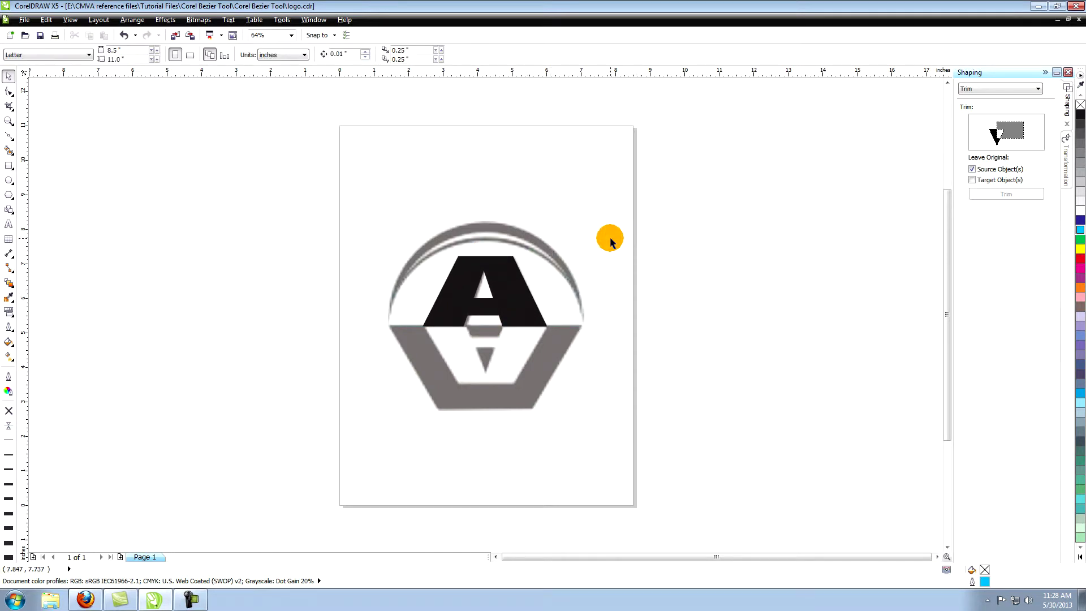
{"action": "left_click", "coordinate": [489, 269]}
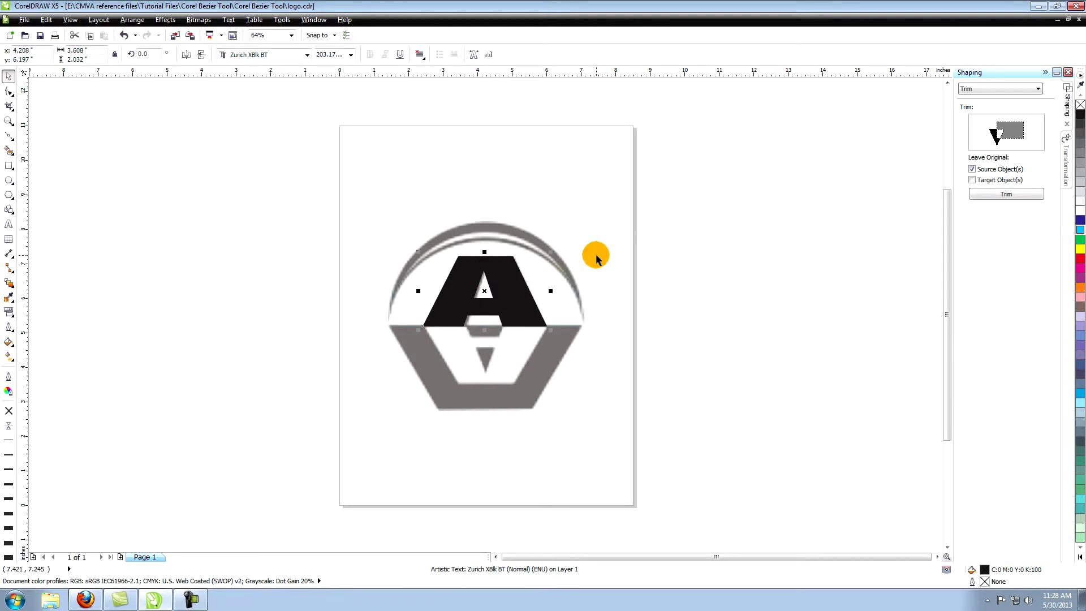
{"action": "key", "text": "ctrl+c"}
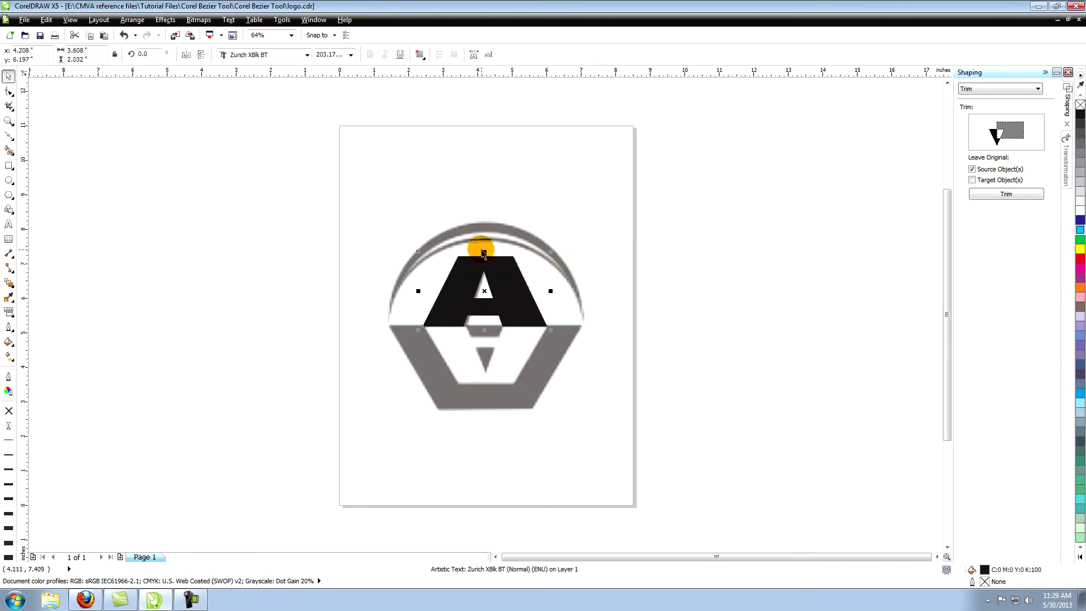
{"action": "left_click_drag", "start_coordinate": [484, 250], "coordinate": [485, 377]}
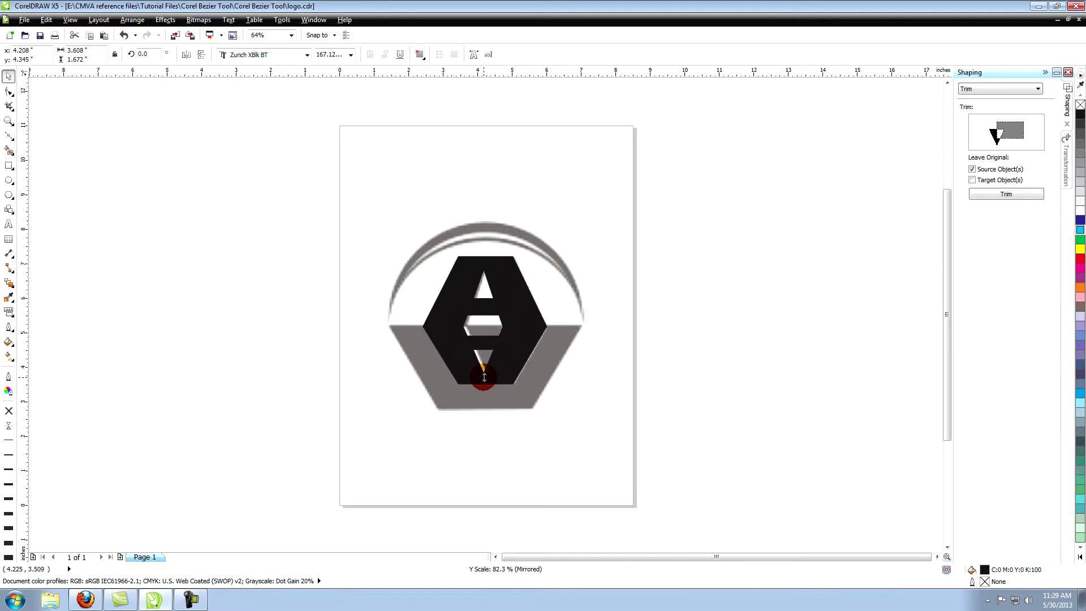
{"action": "left_click_drag", "start_coordinate": [484, 377], "coordinate": [484, 377]}
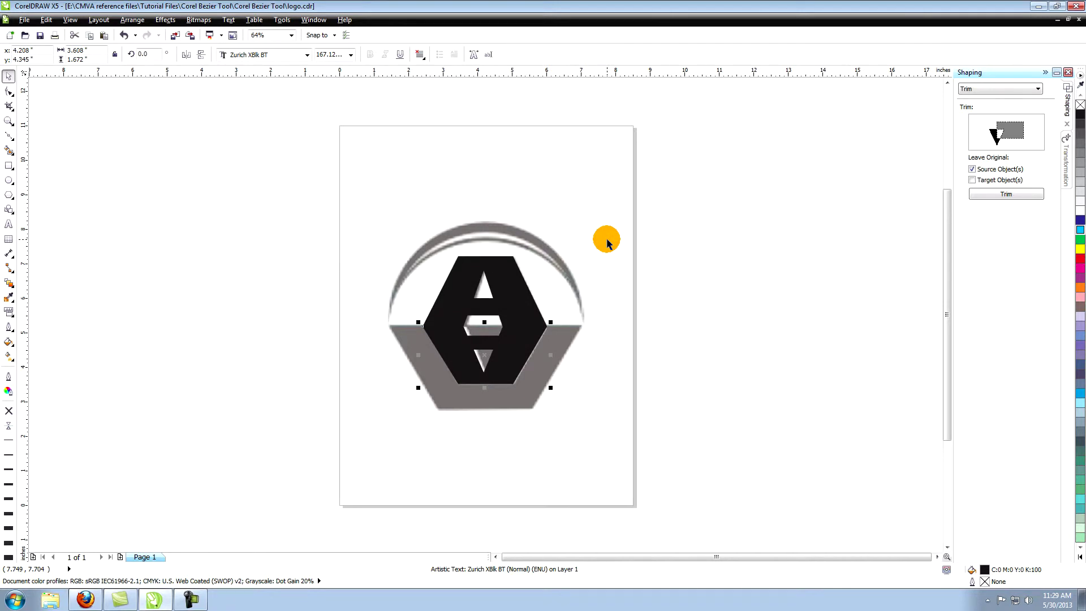
{"action": "left_click", "coordinate": [9, 166]}
- Draw a rectangle covering the grey hexagon base
{"action": "left_click_drag", "start_coordinate": [390, 325], "coordinate": [580, 408]}
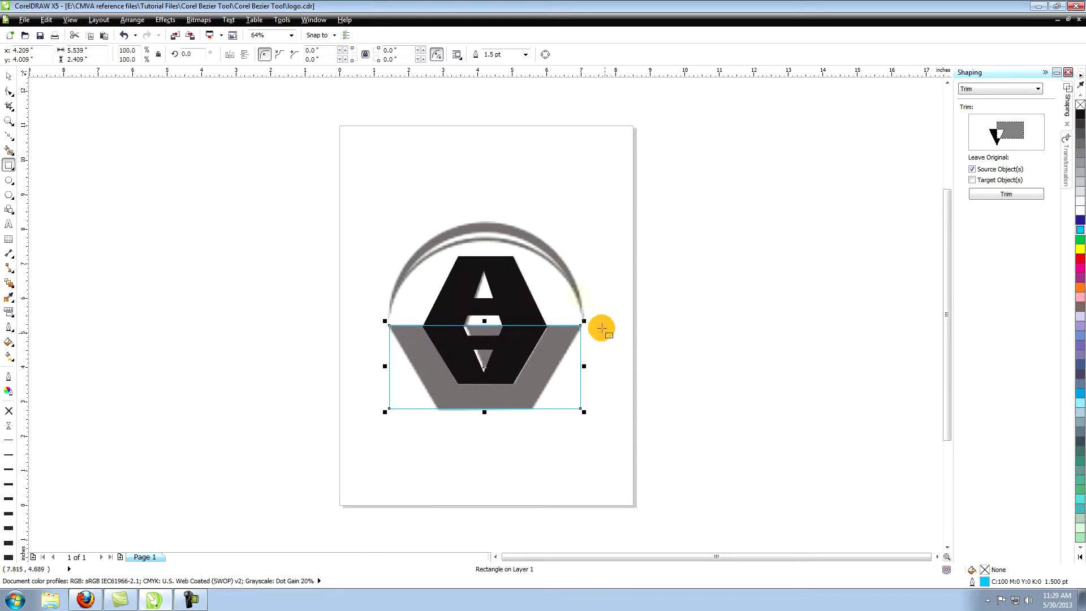
{"action": "left_click", "coordinate": [9, 78]}
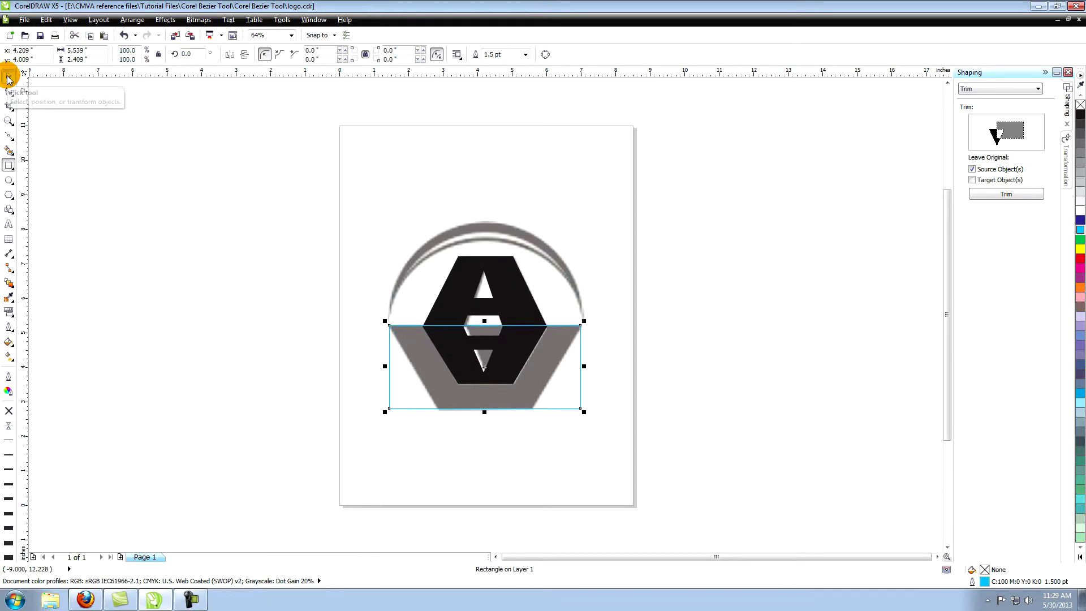
{"action": "left_click", "coordinate": [608, 245]}
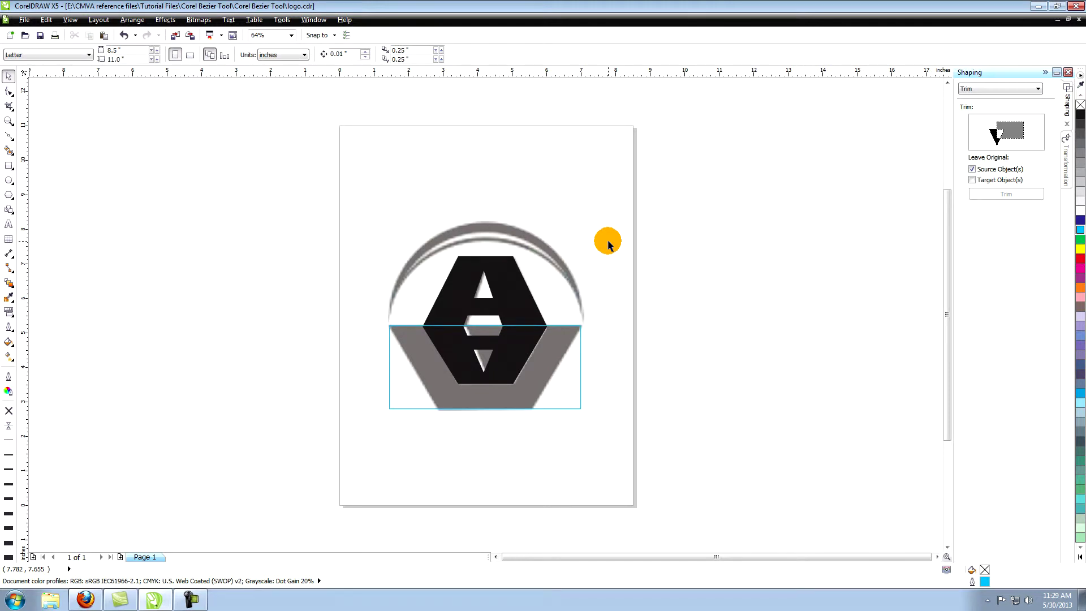
{"action": "left_click", "coordinate": [580, 364]}
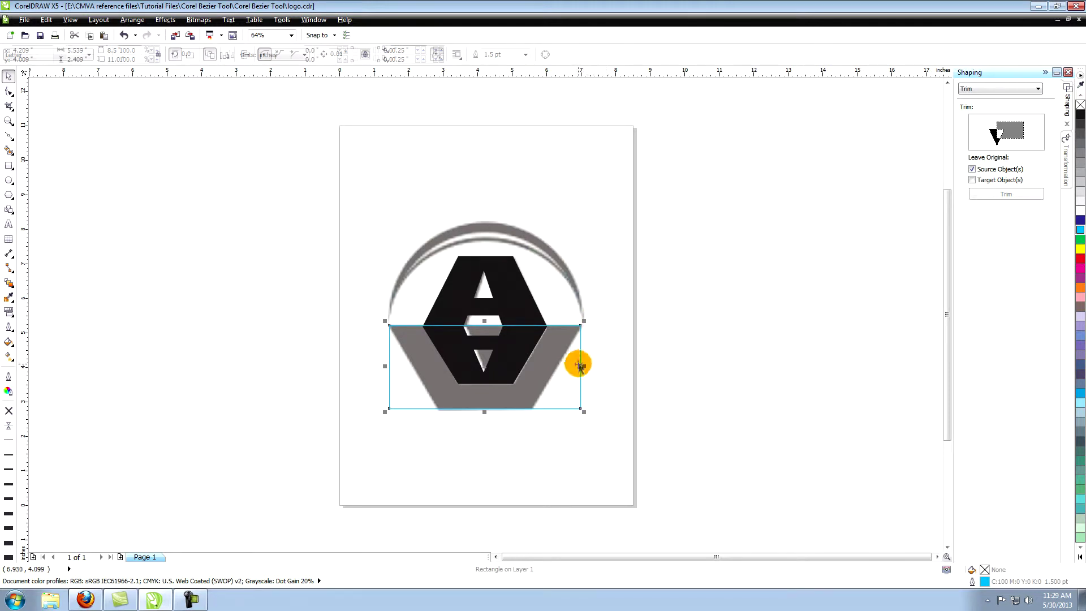
- Apply a straight-line envelope and pull the rectangle's bottom-left corner inward to the slant
{"action": "left_click", "coordinate": [11, 287]}
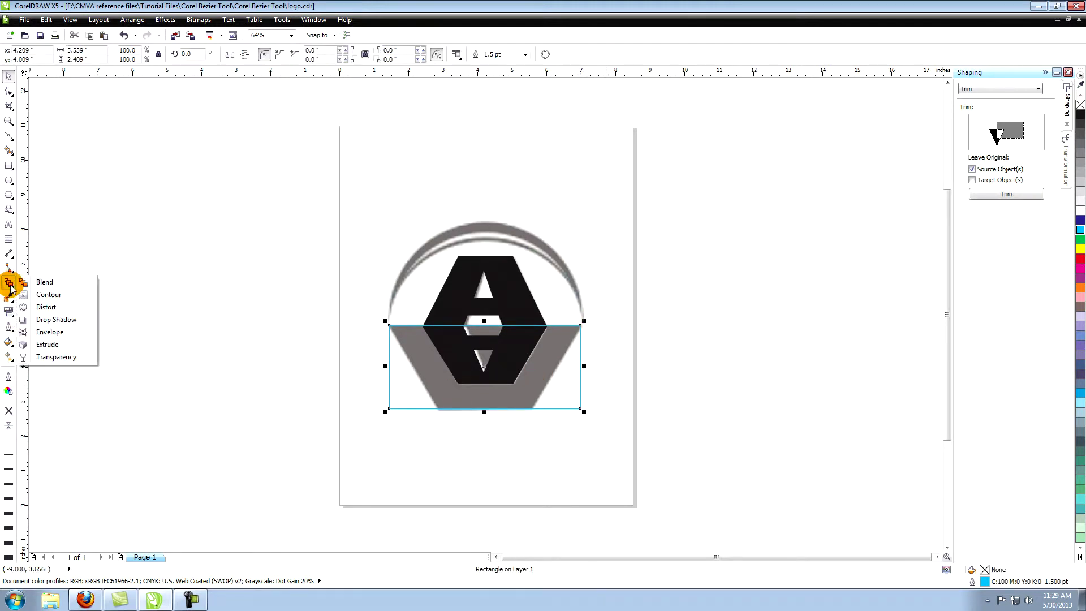
{"action": "left_click", "coordinate": [51, 333]}
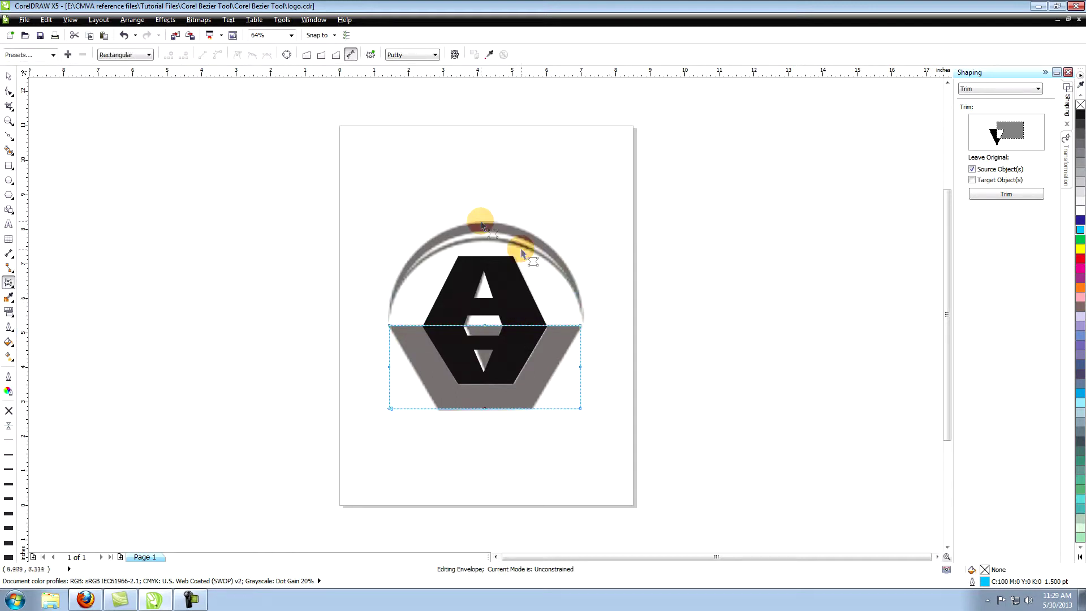
{"action": "left_click", "coordinate": [306, 56]}
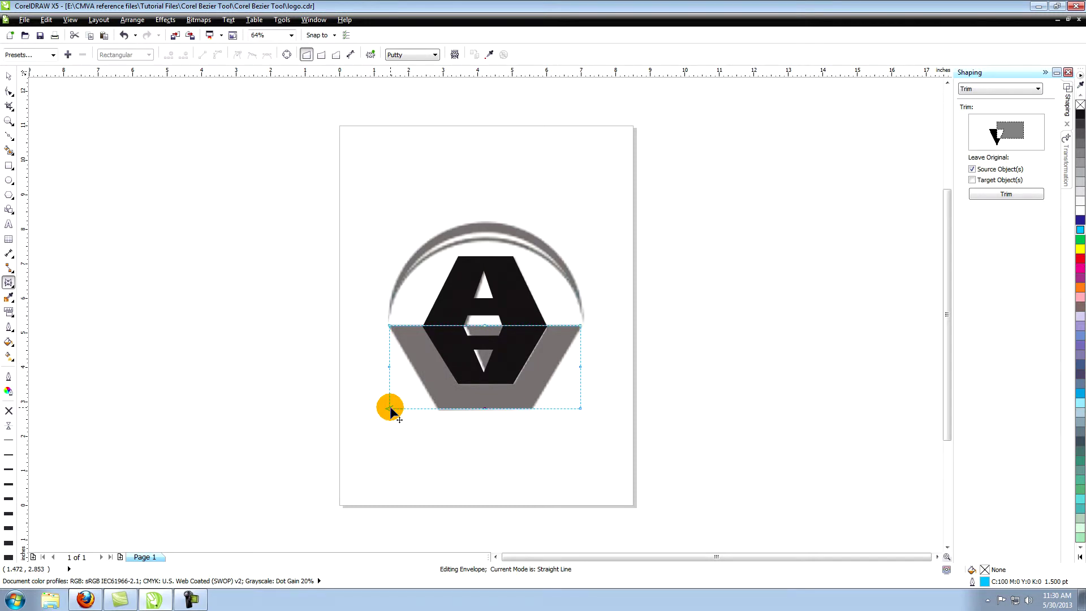
{"action": "left_click_drag", "start_coordinate": [391, 407], "coordinate": [438, 413]}
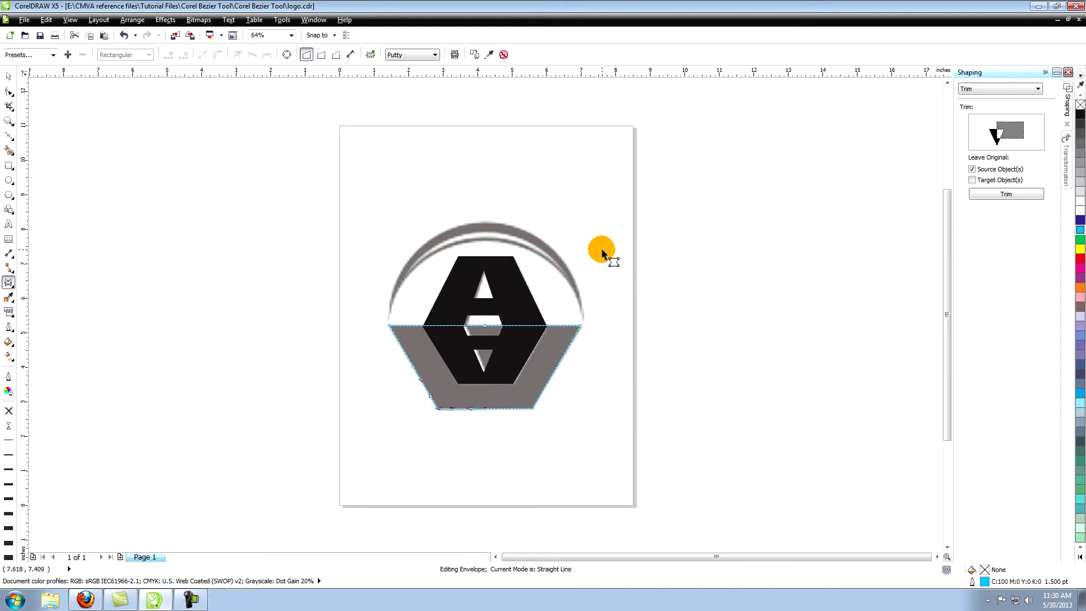
- Draw a circle around the logo's top arc
{"action": "left_click", "coordinate": [8, 121]}
{"action": "left_click_drag", "start_coordinate": [362, 229], "coordinate": [571, 395]}
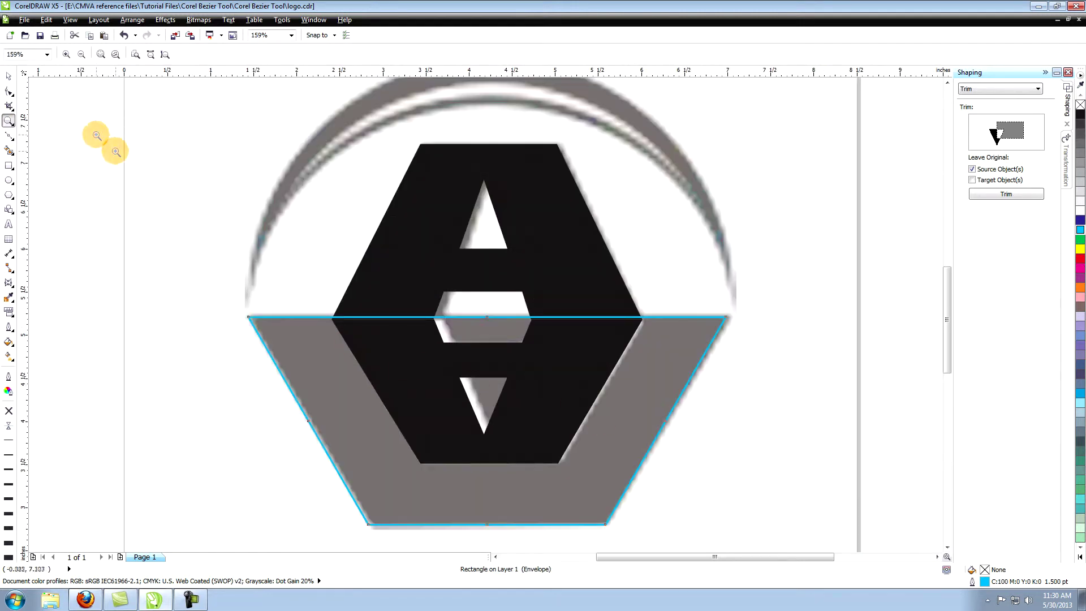
{"action": "left_click", "coordinate": [8, 75]}
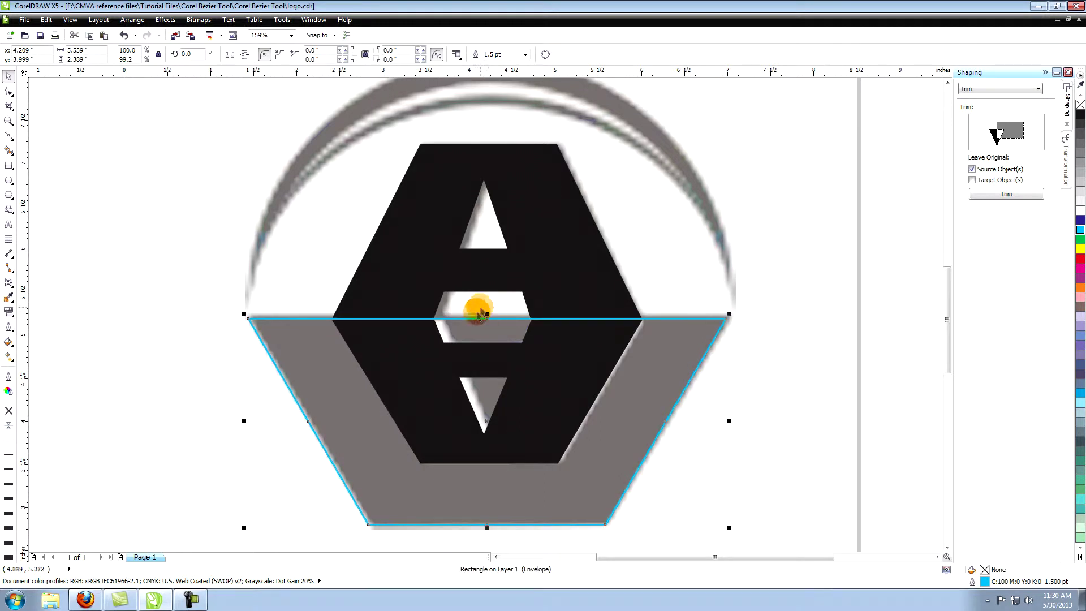
{"action": "key", "text": "Escape"}
{"action": "double_click", "coordinate": [8, 122]}
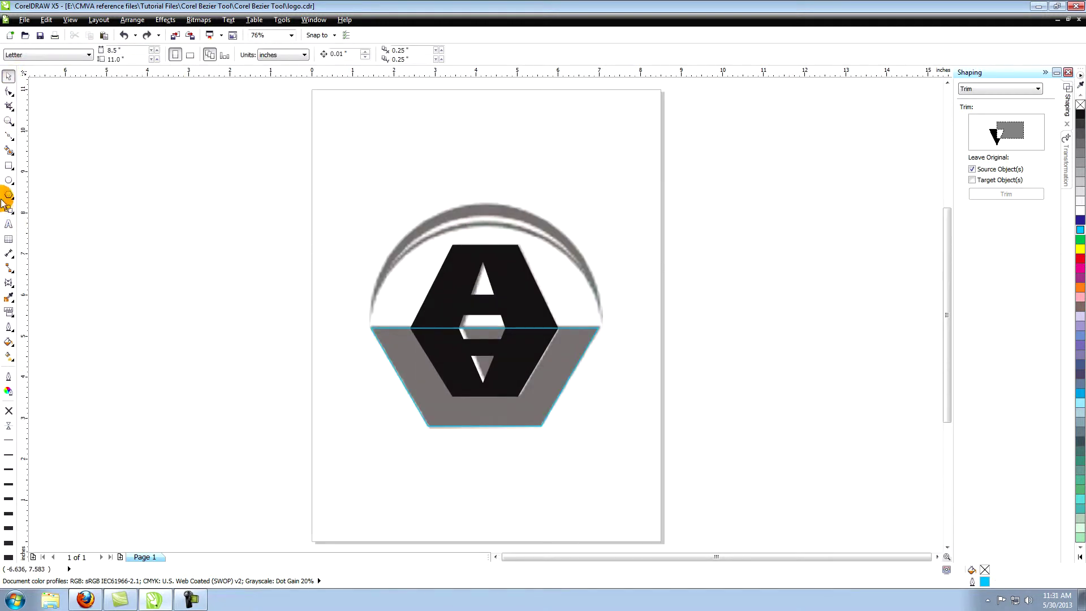
{"action": "left_click", "coordinate": [9, 181]}
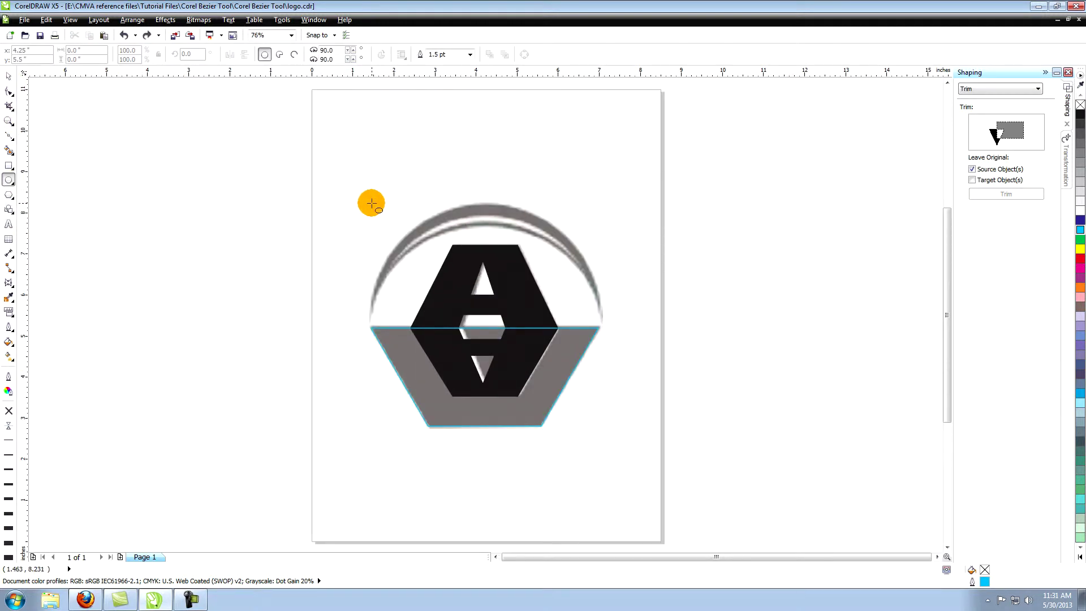
{"action": "left_click_drag", "start_coordinate": [371, 202], "coordinate": [599, 433]}
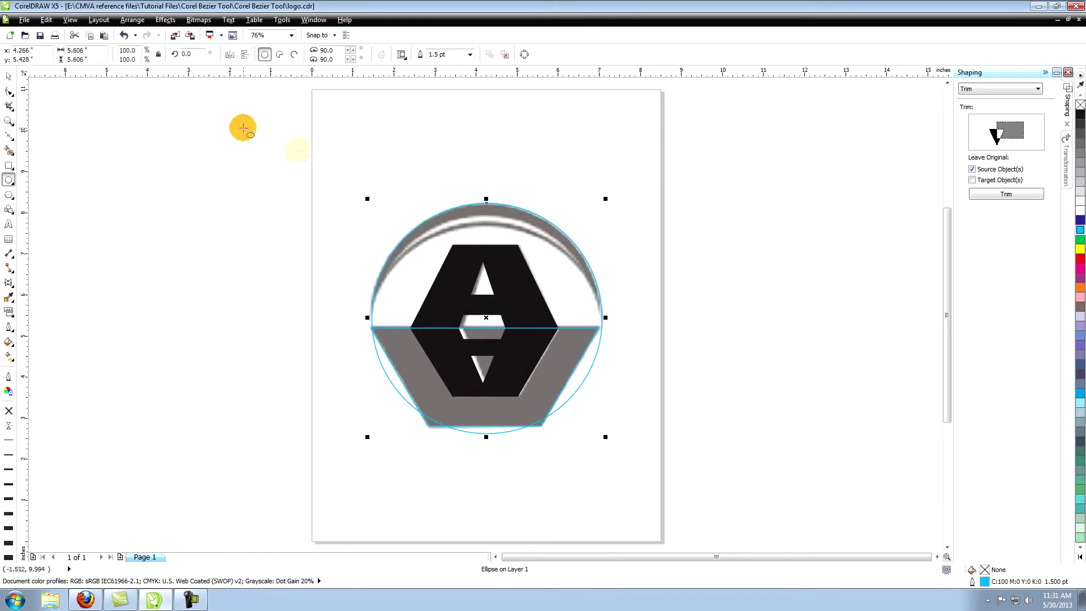
- Shift the circle slightly down and scale it to about 102.7% wide by 97.6% tall
{"action": "left_click", "coordinate": [9, 78]}
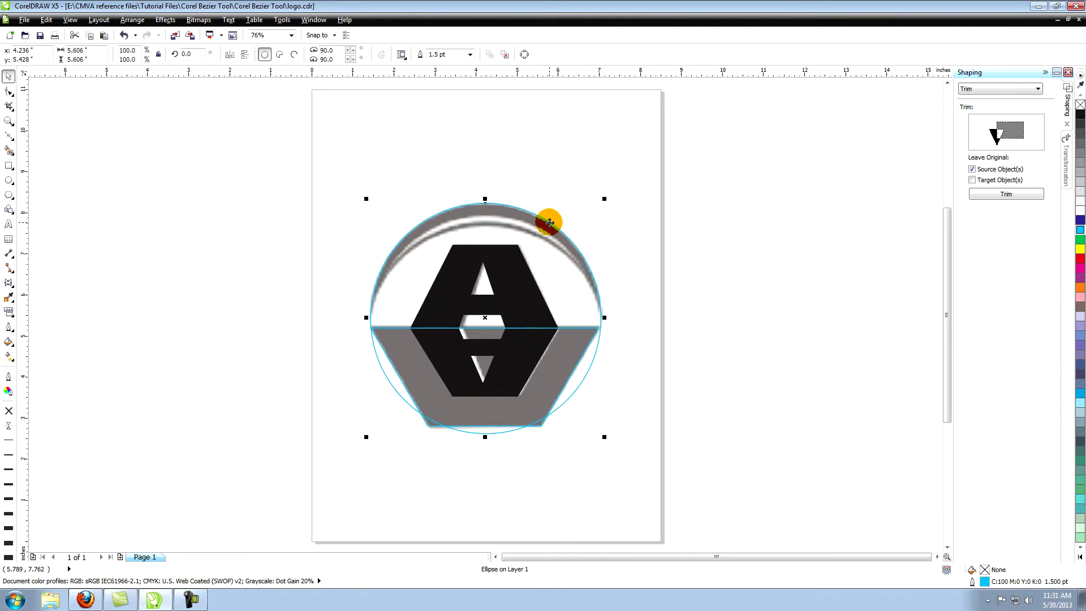
{"action": "left_click_drag", "start_coordinate": [548, 222], "coordinate": [548, 223]}
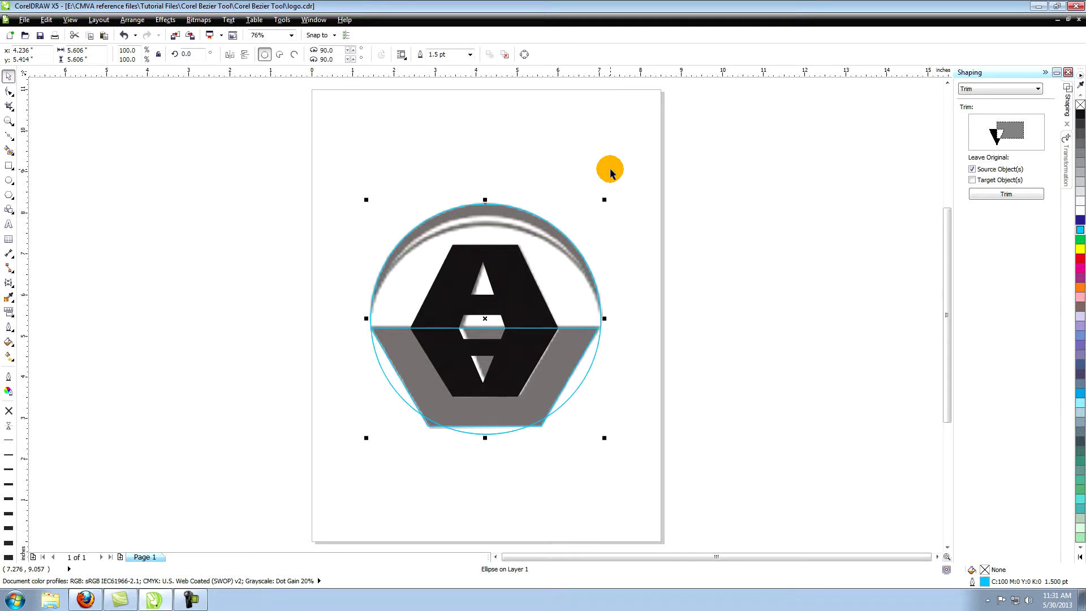
{"action": "key", "text": "Down"}
{"action": "key", "text": "Down"}
{"action": "key", "text": "Down"}
{"action": "key", "text": "Down"}
{"action": "key", "text": "Down"}
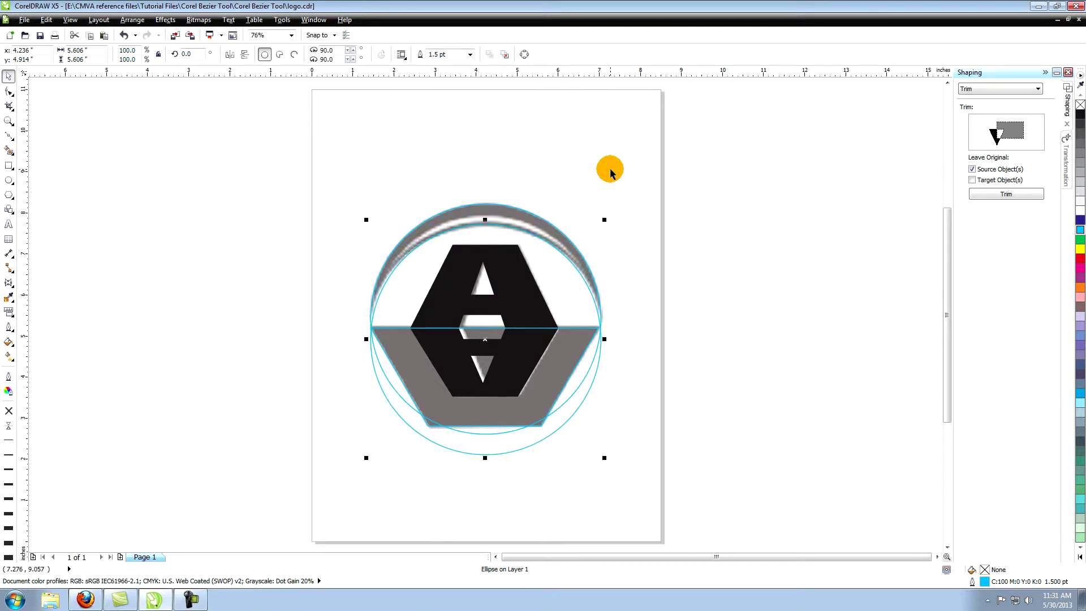
{"action": "key", "text": "Down"}
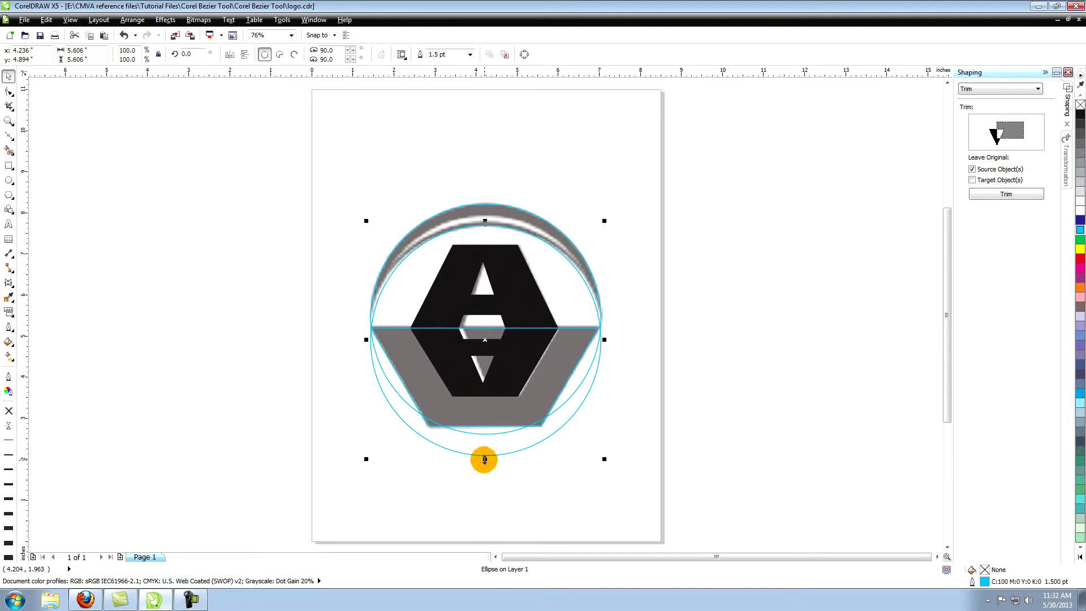
{"action": "left_click_drag", "start_coordinate": [485, 458], "coordinate": [485, 454]}
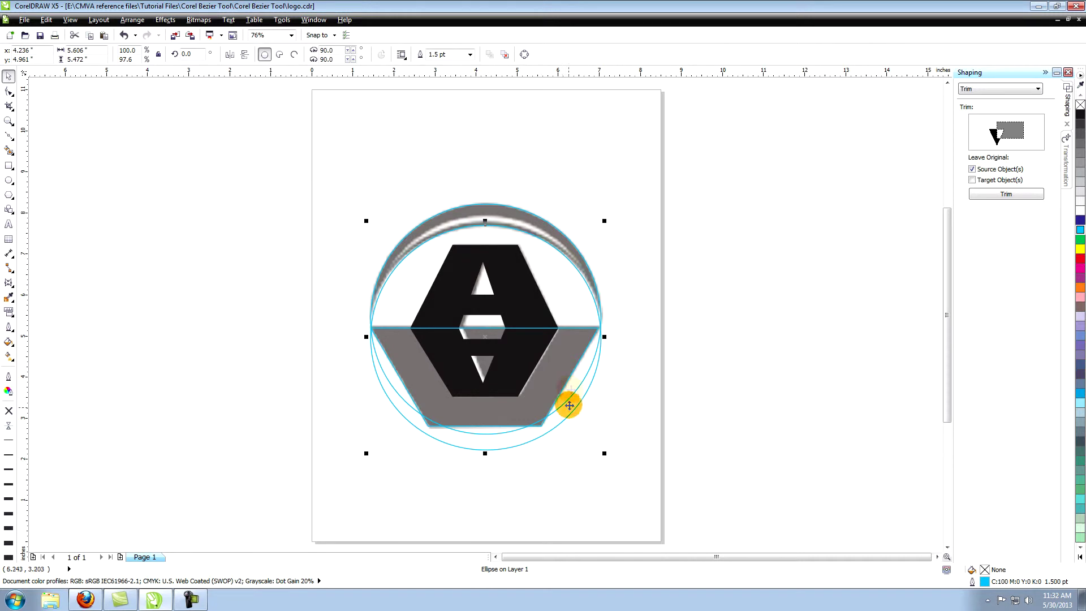
{"action": "left_click_drag", "start_coordinate": [605, 337], "coordinate": [608, 337]}
{"action": "left_click_drag", "start_coordinate": [366, 337], "coordinate": [362, 336]}
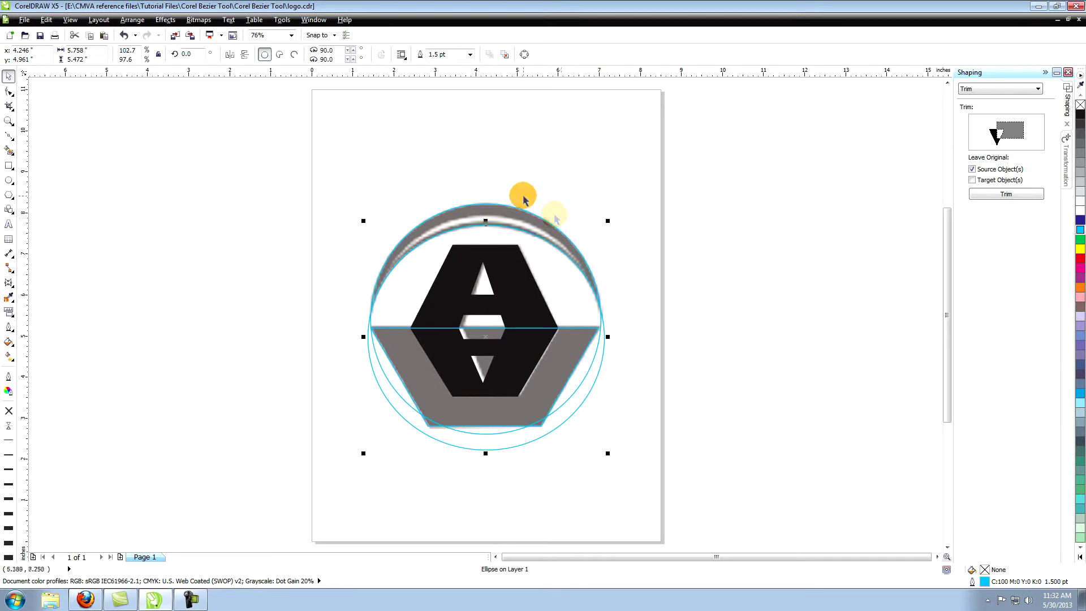
- Open the Shaping docker with Trim as the operation
{"action": "left_click", "coordinate": [132, 21]}
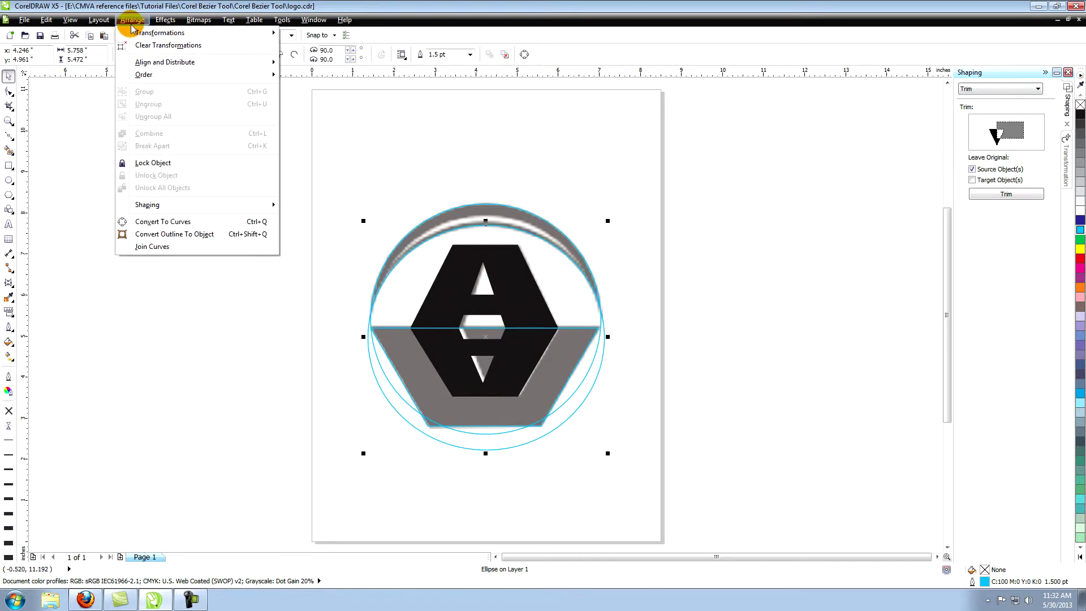
{"action": "left_click", "coordinate": [148, 205]}
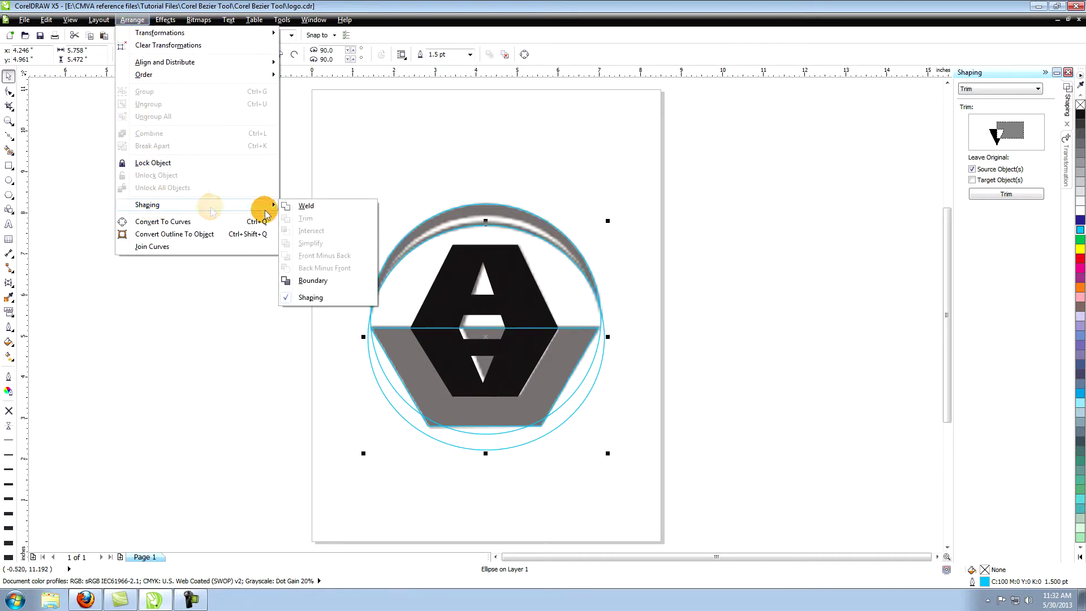
{"action": "left_click", "coordinate": [312, 297]}
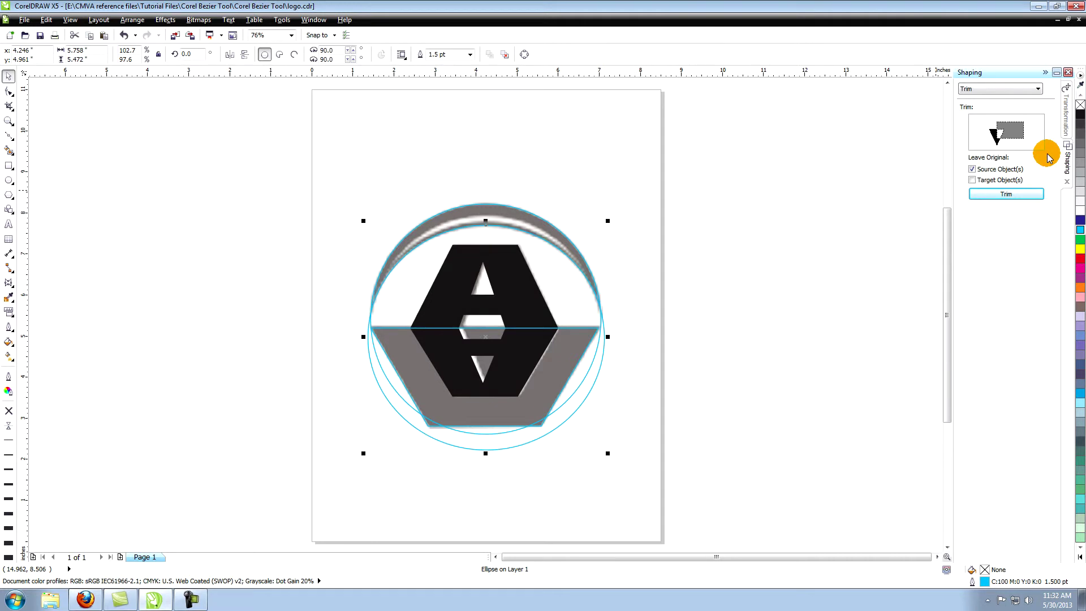
{"action": "left_click", "coordinate": [1039, 91]}
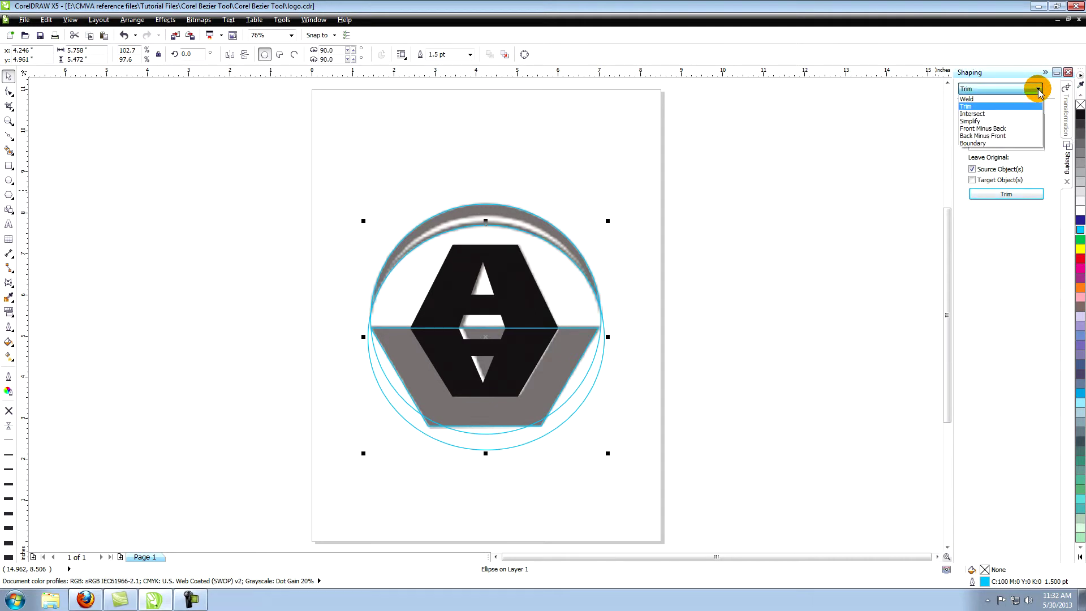
{"action": "left_click", "coordinate": [962, 102]}
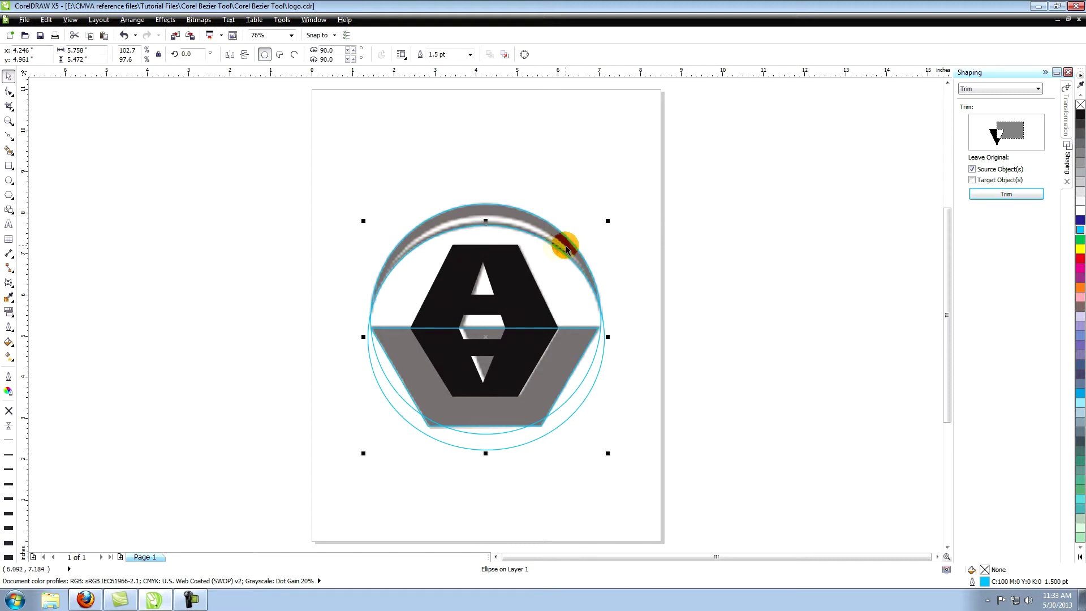
- Trim the top arc with the selected circle and delete the leftover circle piece
{"action": "left_click", "coordinate": [993, 195]}
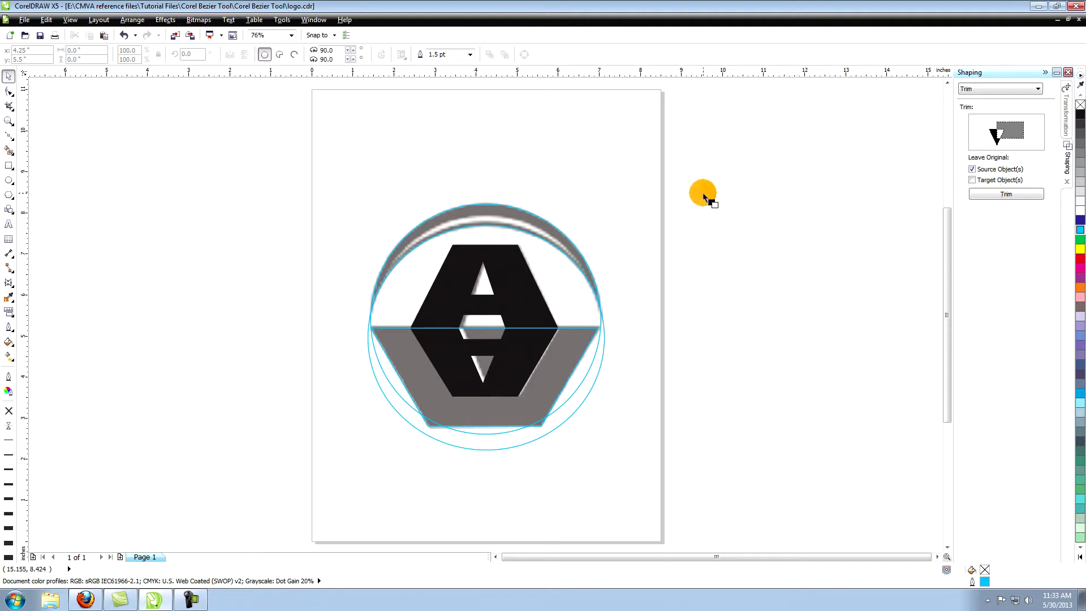
{"action": "left_click", "coordinate": [542, 220]}
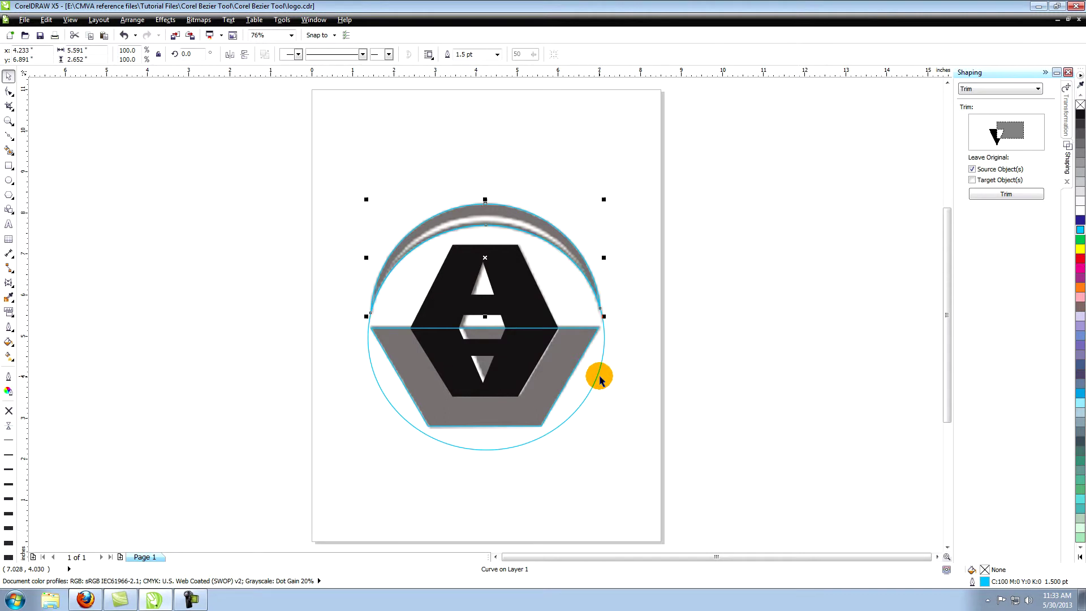
{"action": "key", "text": "Delete"}
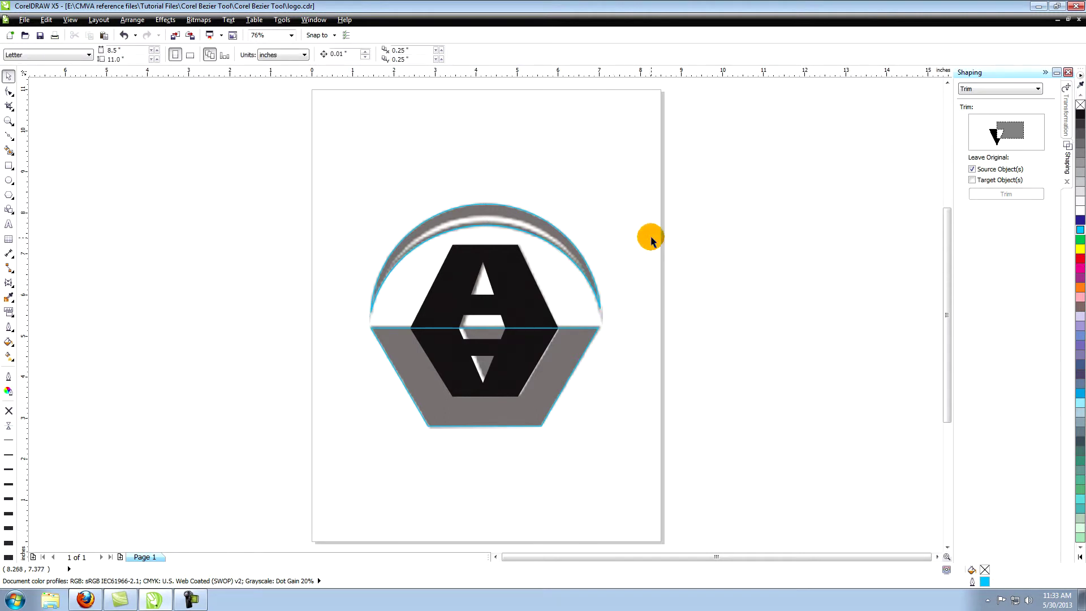
- Make two lower copies of the top arc and squash the newest to 88.8% height
{"action": "left_click", "coordinate": [551, 227]}
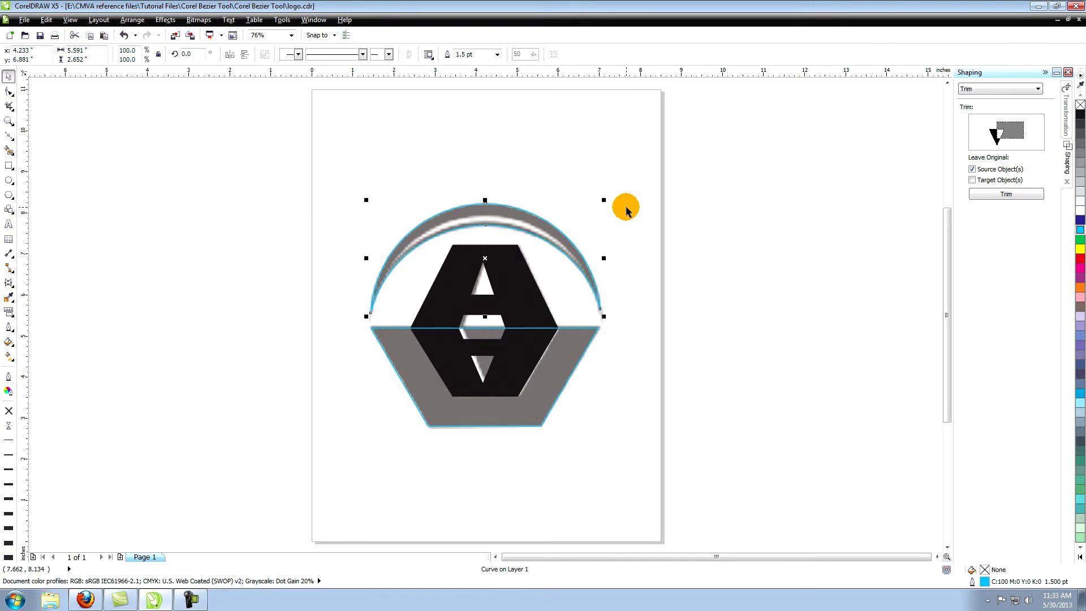
{"action": "key", "text": "plus"}
{"action": "key", "text": "Down"}
{"action": "key", "text": "Down"}
{"action": "key", "text": "Down"}
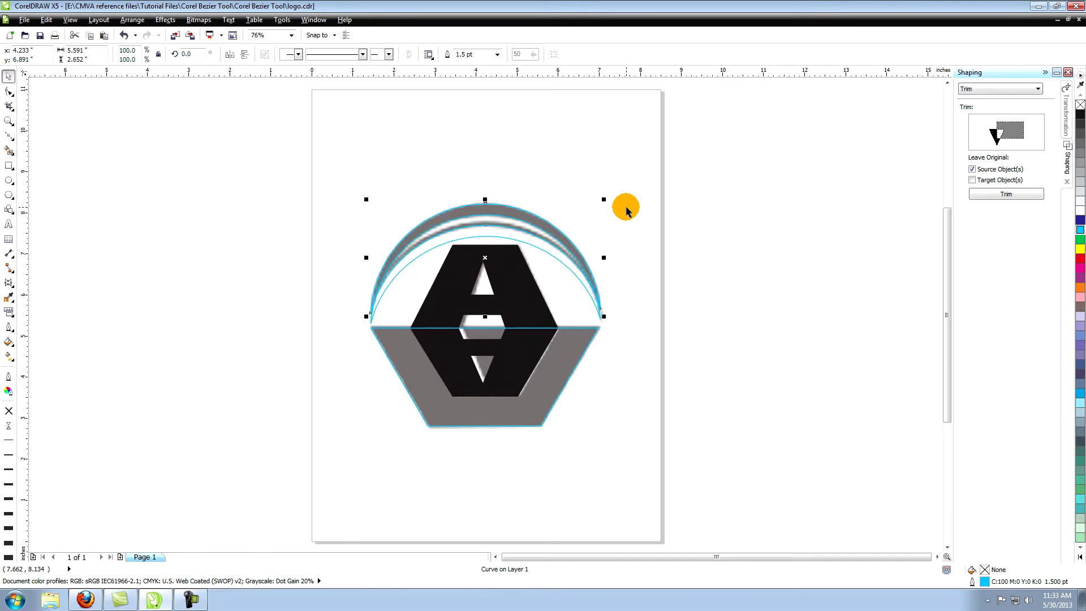
{"action": "key", "text": "plus"}
{"action": "key", "text": "Down"}
{"action": "key", "text": "Down"}
{"action": "key", "text": "Down"}
{"action": "key", "text": "Down"}
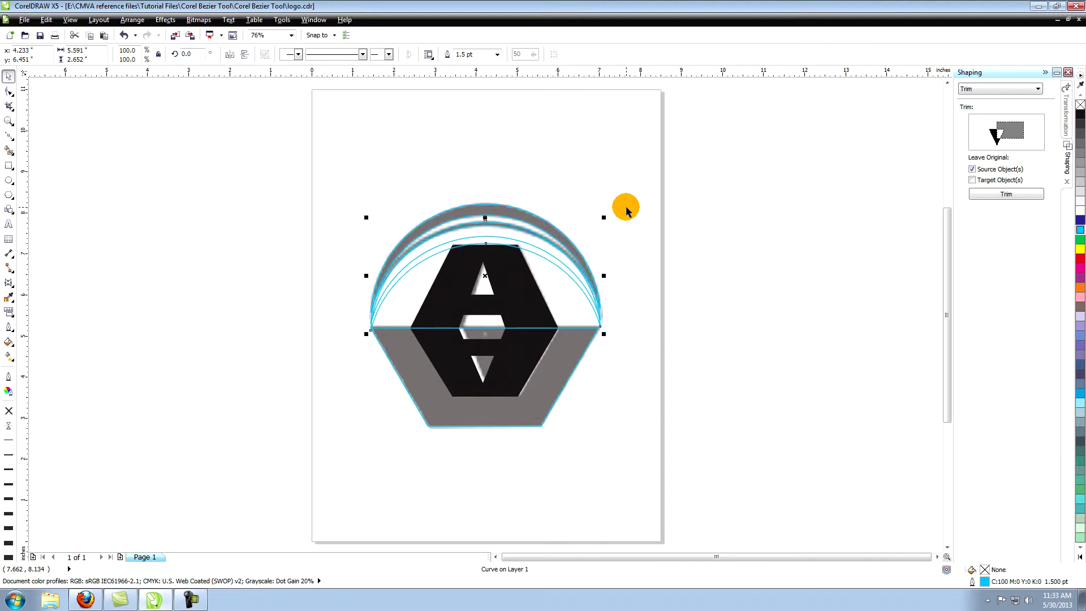
{"action": "left_click_drag", "start_coordinate": [485, 333], "coordinate": [487, 323]}
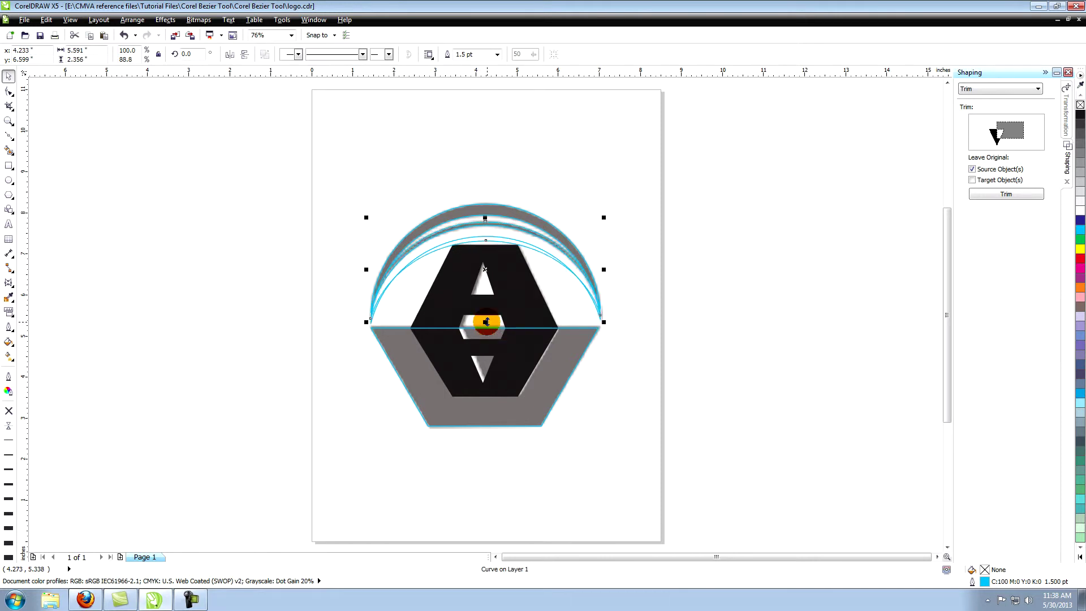
- Pull the arc copy's top node below the hexagon and bend its end nodes into a wide oval
{"action": "left_click", "coordinate": [10, 92]}
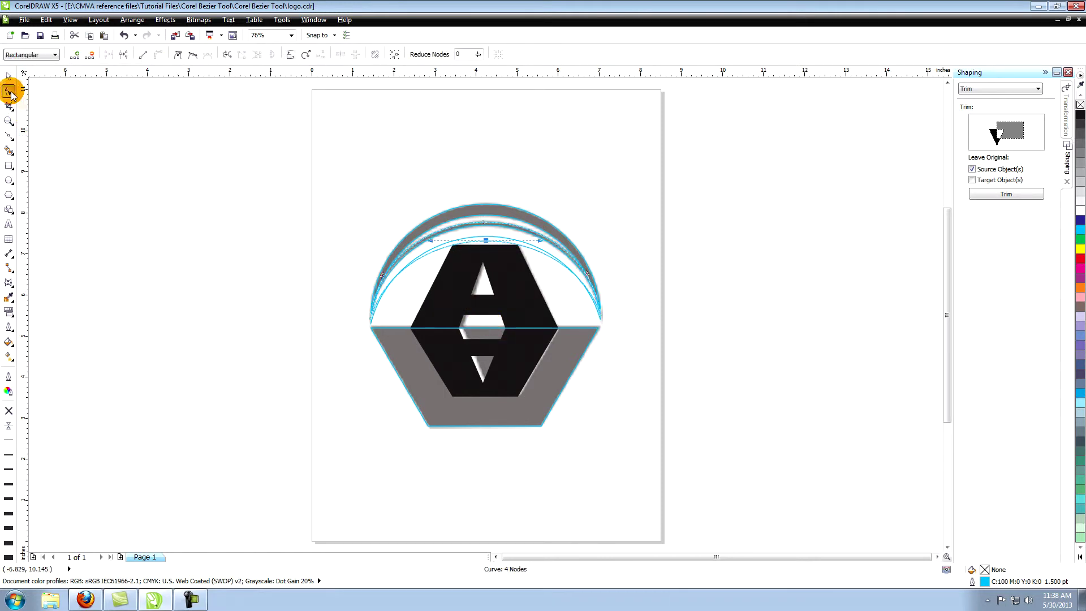
{"action": "left_click", "coordinate": [485, 240]}
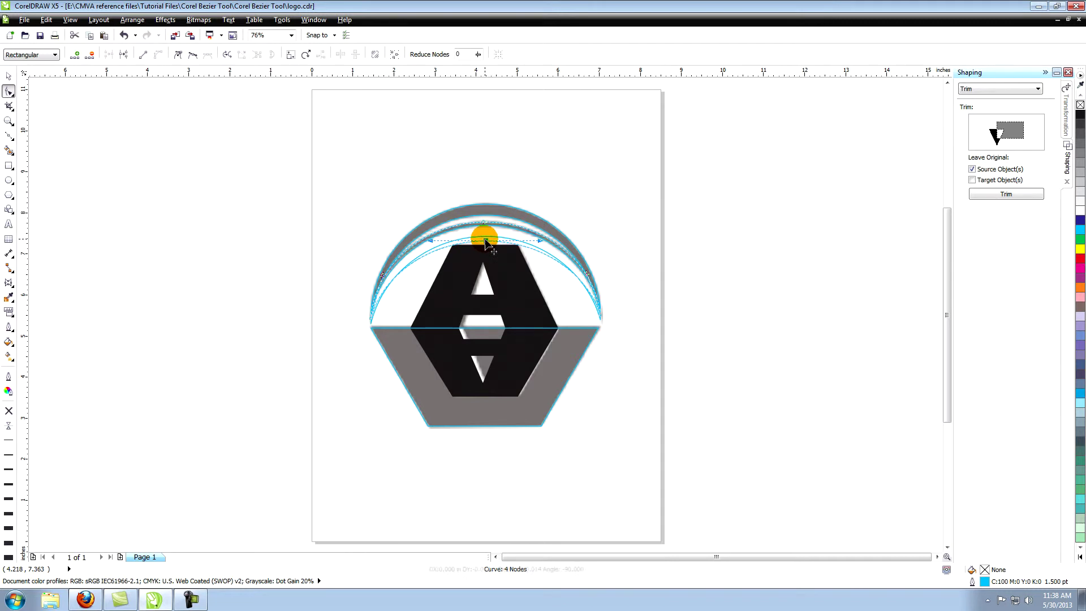
{"action": "left_click_drag", "start_coordinate": [486, 241], "coordinate": [483, 418]}
{"action": "left_click_drag", "start_coordinate": [384, 342], "coordinate": [399, 356]}
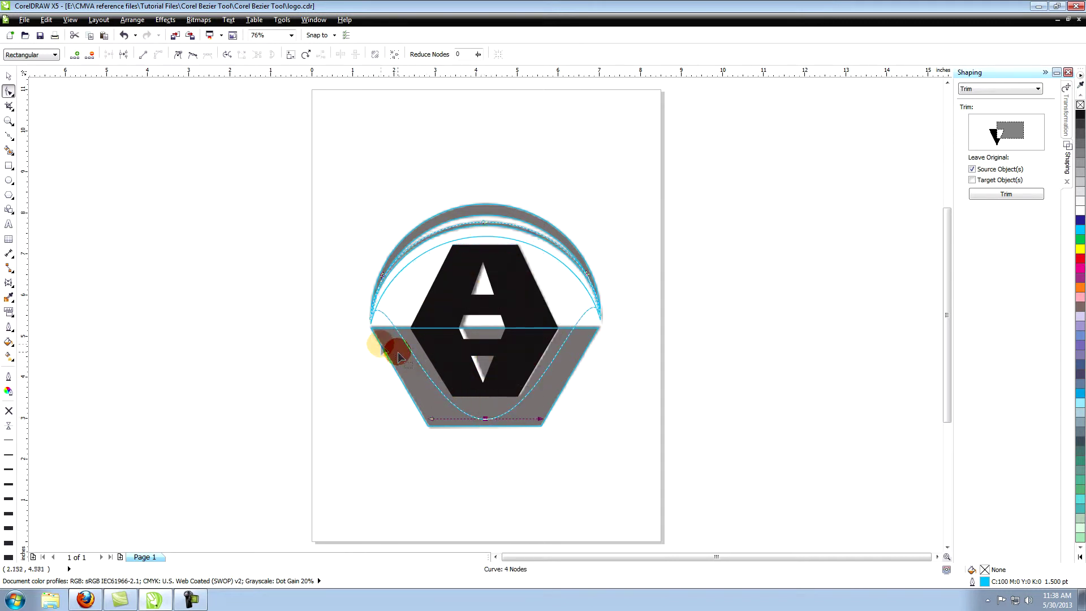
{"action": "left_click", "coordinate": [371, 320]}
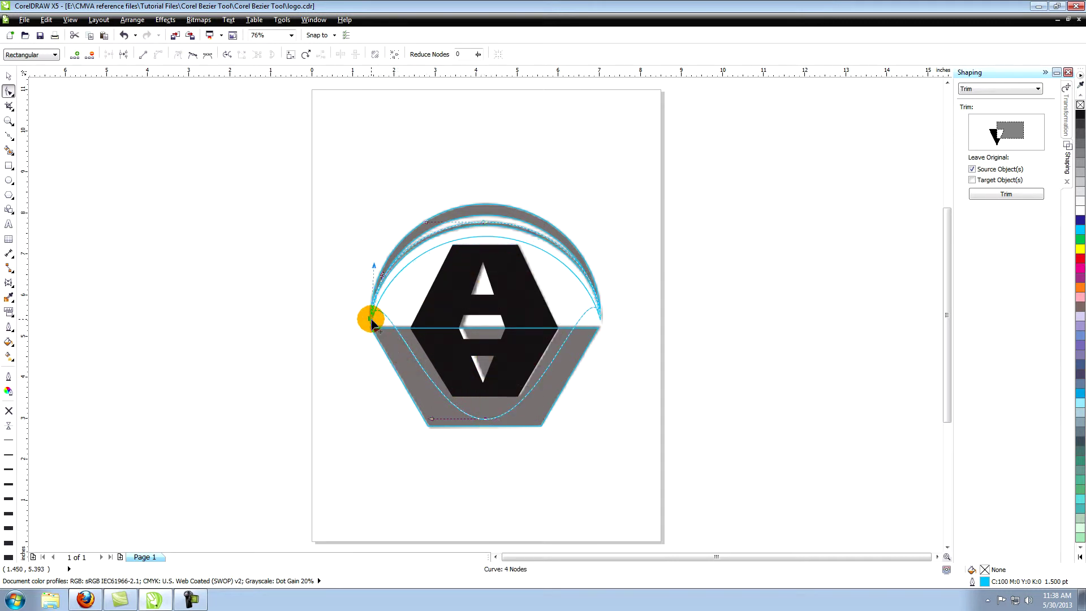
{"action": "left_click_drag", "start_coordinate": [371, 320], "coordinate": [332, 380]}
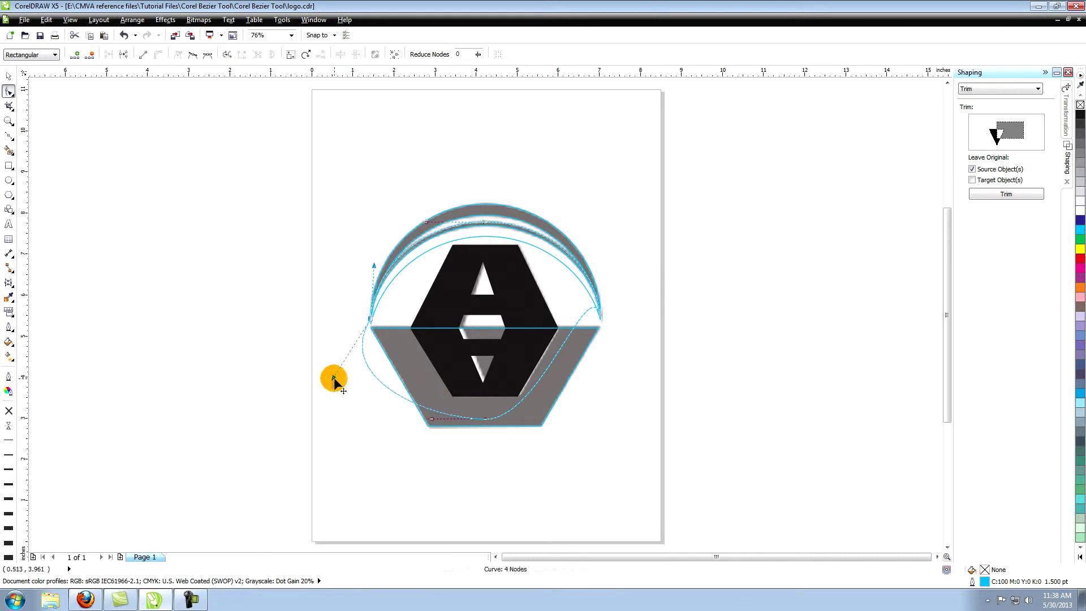
{"action": "left_click", "coordinate": [600, 320]}
{"action": "left_click_drag", "start_coordinate": [589, 278], "coordinate": [637, 385]}
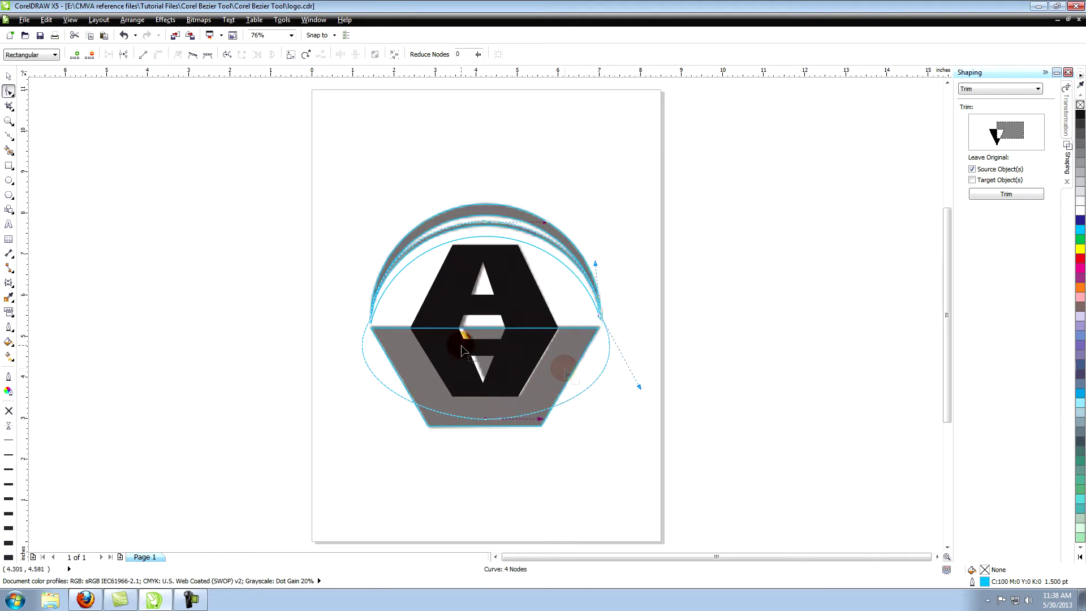
{"action": "left_click", "coordinate": [10, 78]}
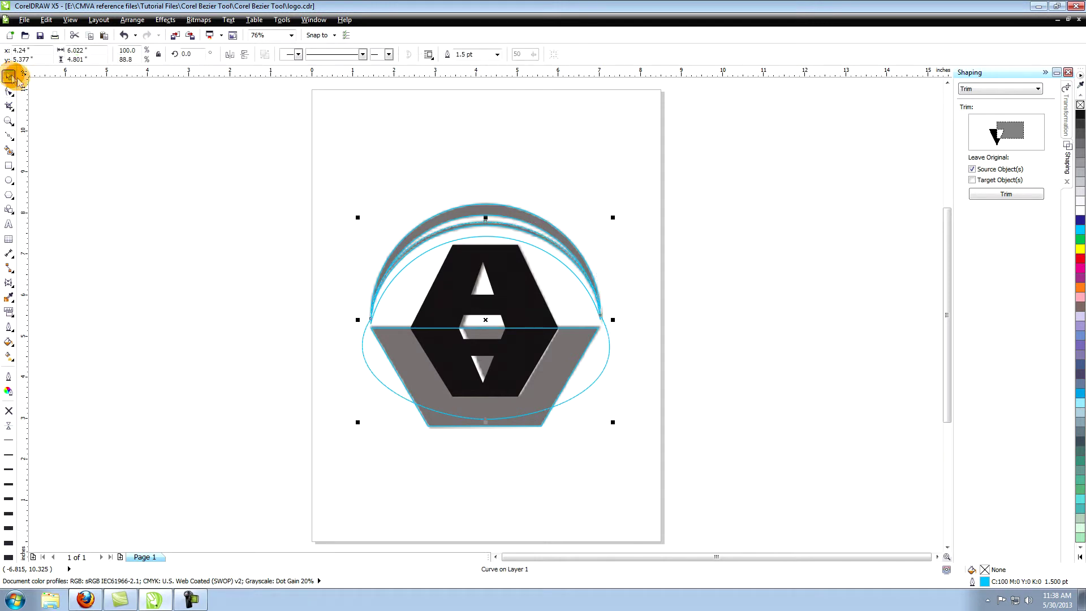
- Trim the top arc with the oval to form the inner cyan crescent, then delete the oval
{"action": "left_click", "coordinate": [976, 195]}
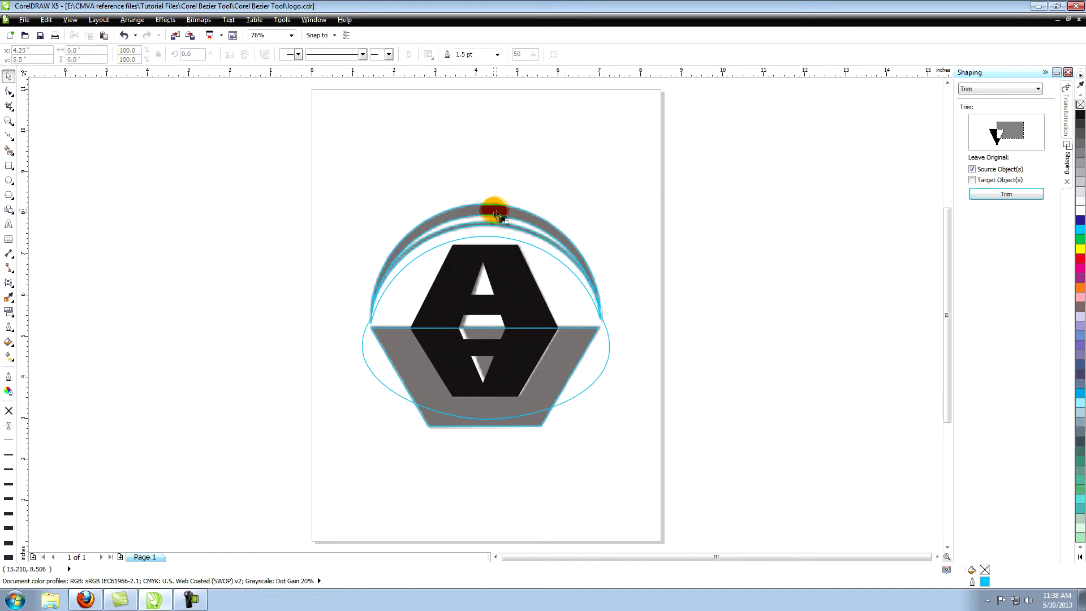
{"action": "left_click", "coordinate": [490, 218]}
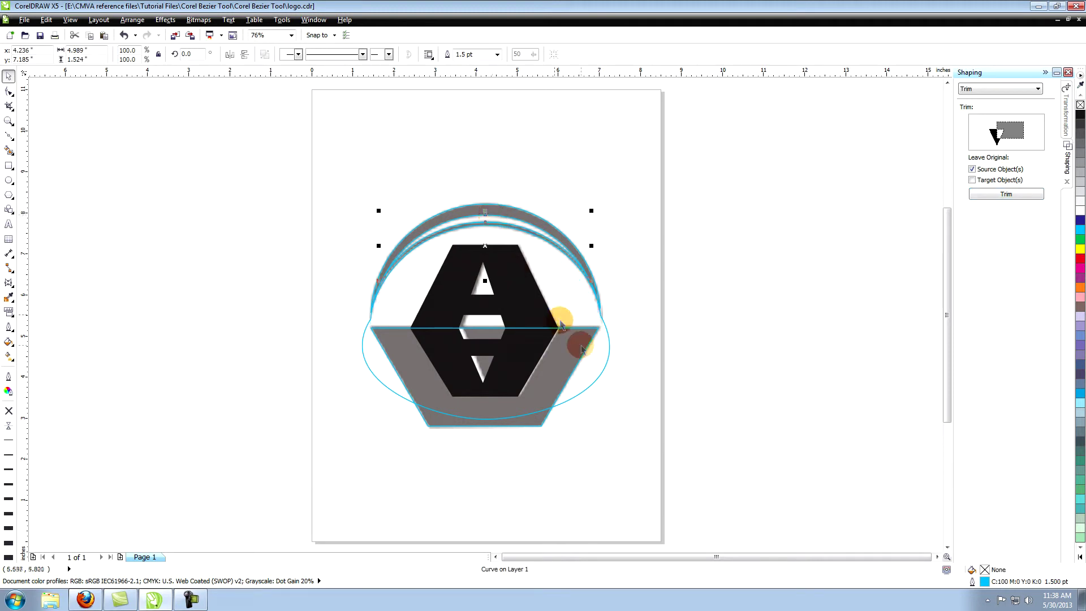
{"action": "left_click", "coordinate": [609, 357]}
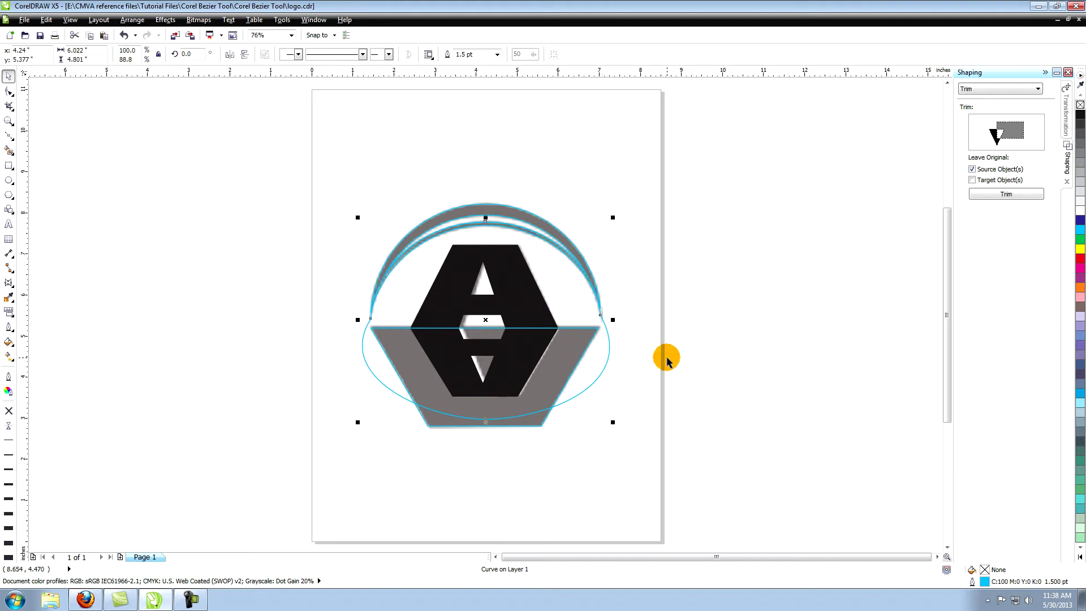
{"action": "key", "text": "Delete"}
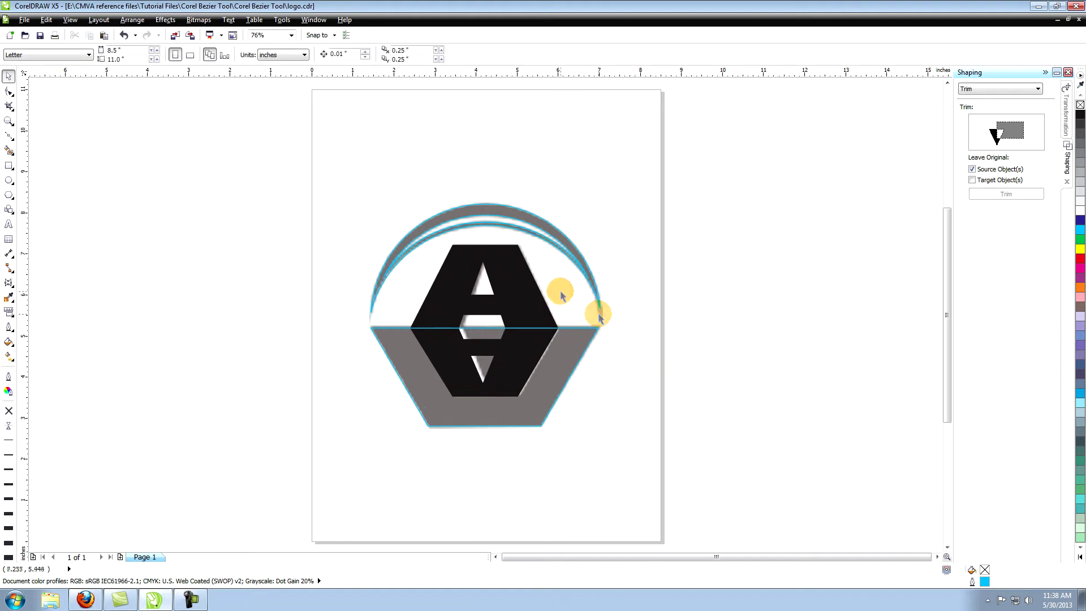
- Fill the flipped A and the inner arc white
{"action": "left_click", "coordinate": [497, 219]}
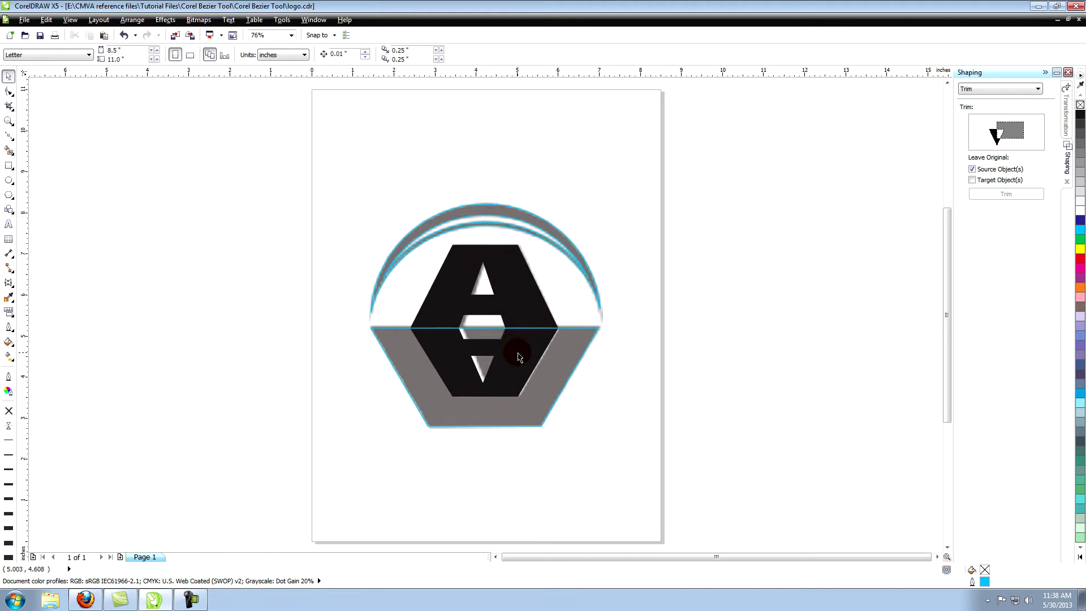
{"action": "left_click", "coordinate": [519, 357]}
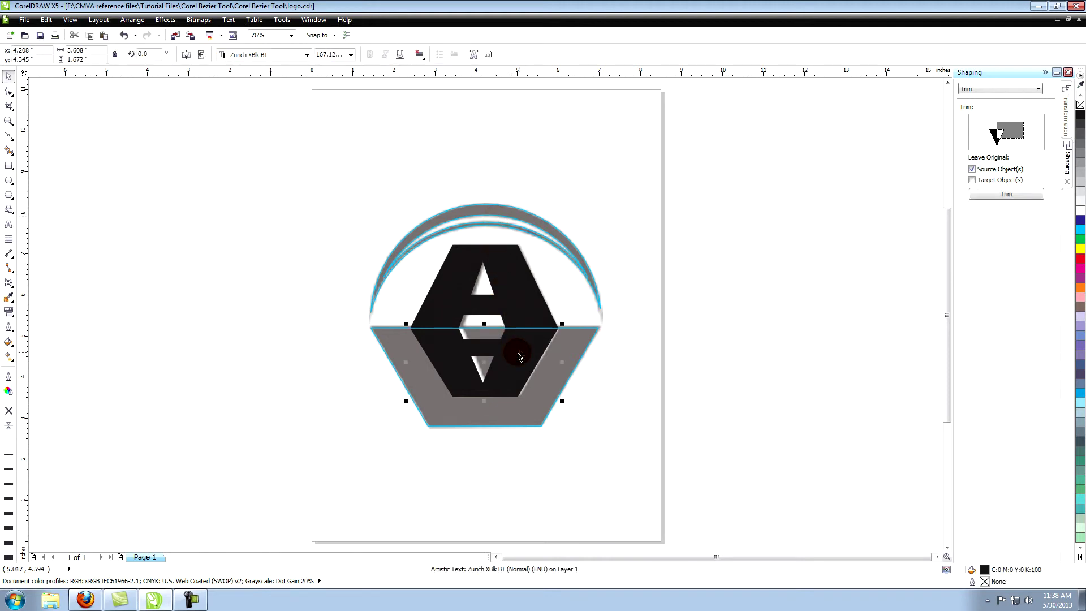
{"action": "left_click", "coordinate": [511, 221], "text": "shift"}
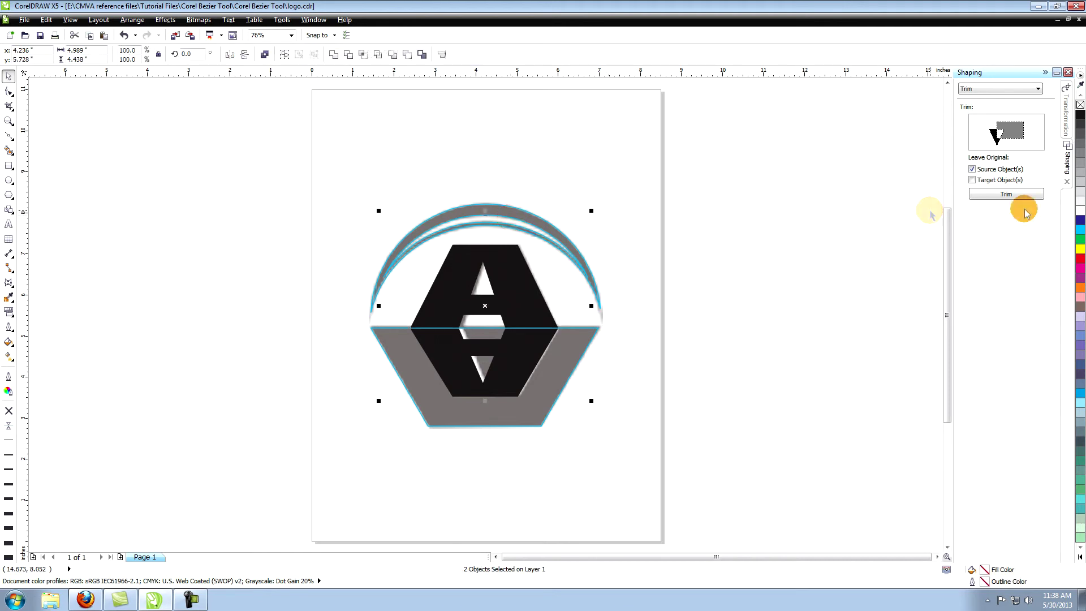
{"action": "left_click", "coordinate": [1079, 212]}
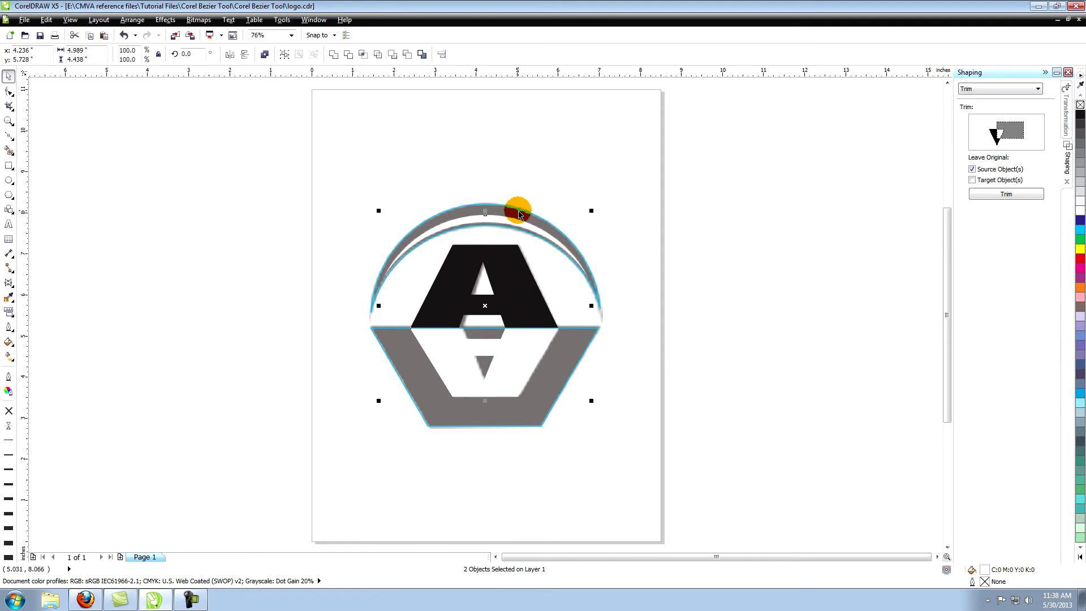
- Fill the outer arc, the A and the hexagon black and remove their outlines
{"action": "left_click", "coordinate": [516, 231]}
{"action": "left_click", "coordinate": [509, 268], "text": "shift"}
{"action": "left_click", "coordinate": [570, 341], "text": "shift"}
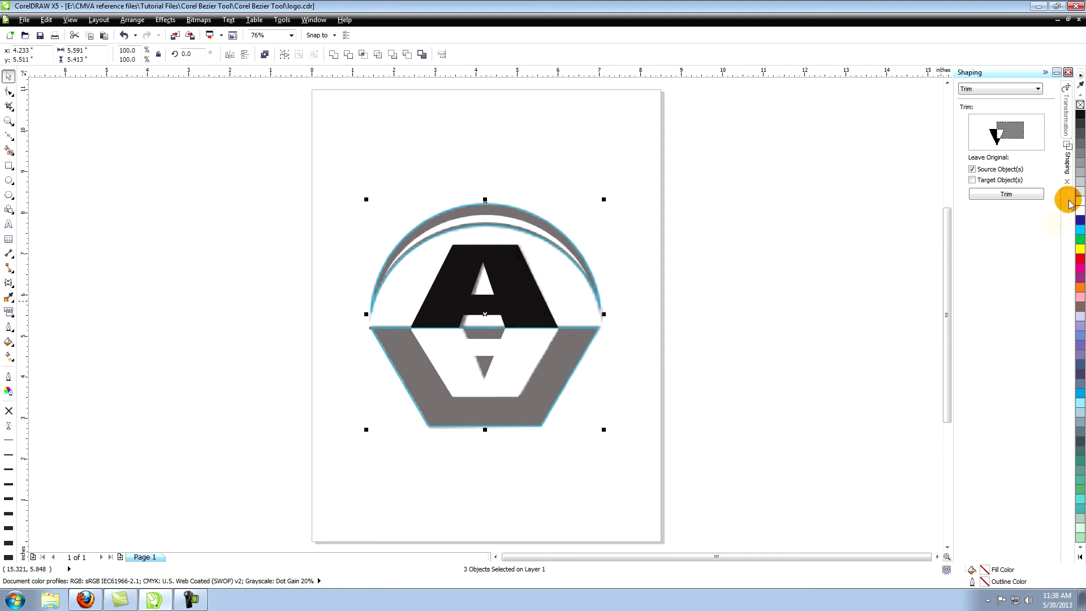
{"action": "left_click", "coordinate": [1079, 114]}
{"action": "right_click", "coordinate": [1078, 105]}
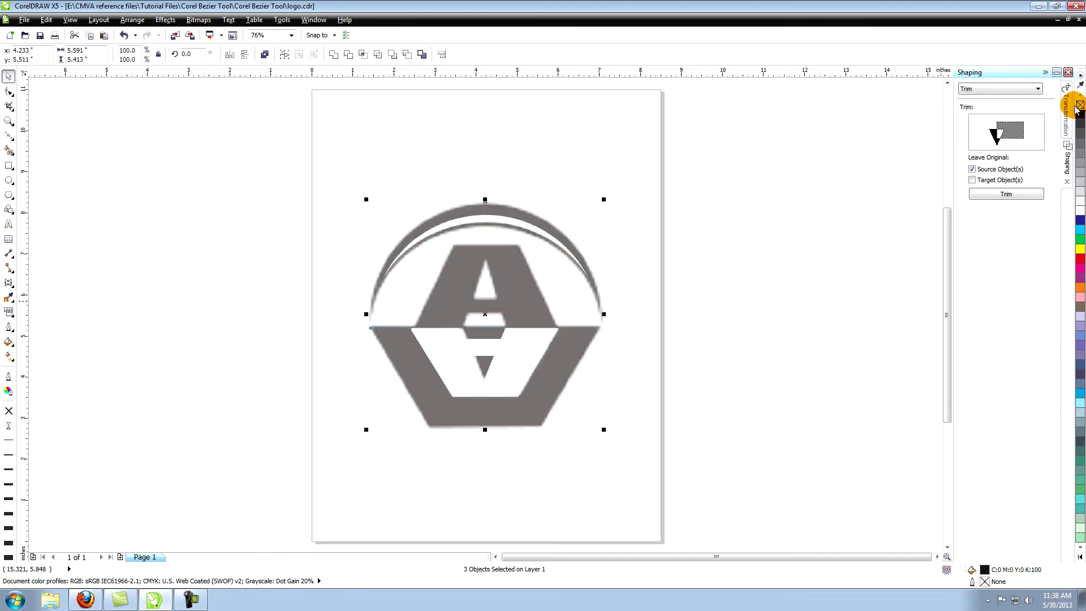
{"action": "left_click", "coordinate": [697, 214]}
- Select the original logo.JPG bitmap
{"action": "left_click", "coordinate": [585, 223]}
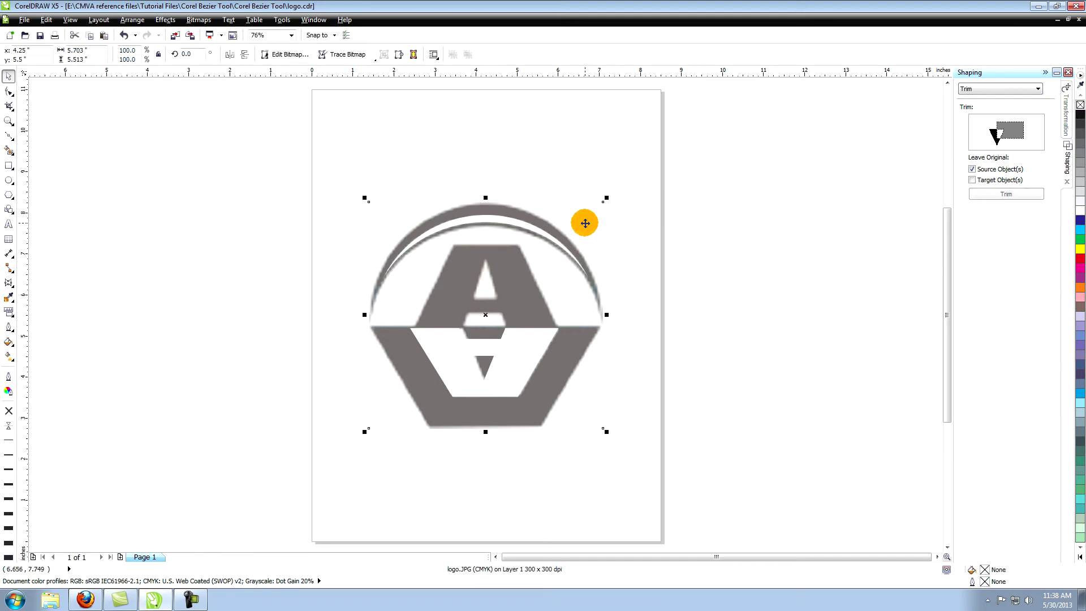